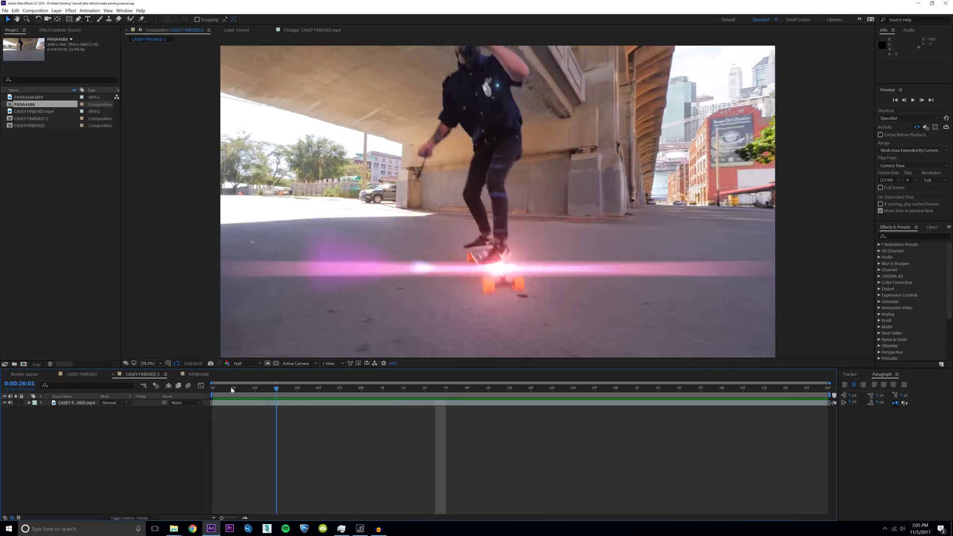
Scrub through the finished CASEY FINISHED 2 composite to preview its light-streak result
left_click_drag(276, 388, 599, 387)
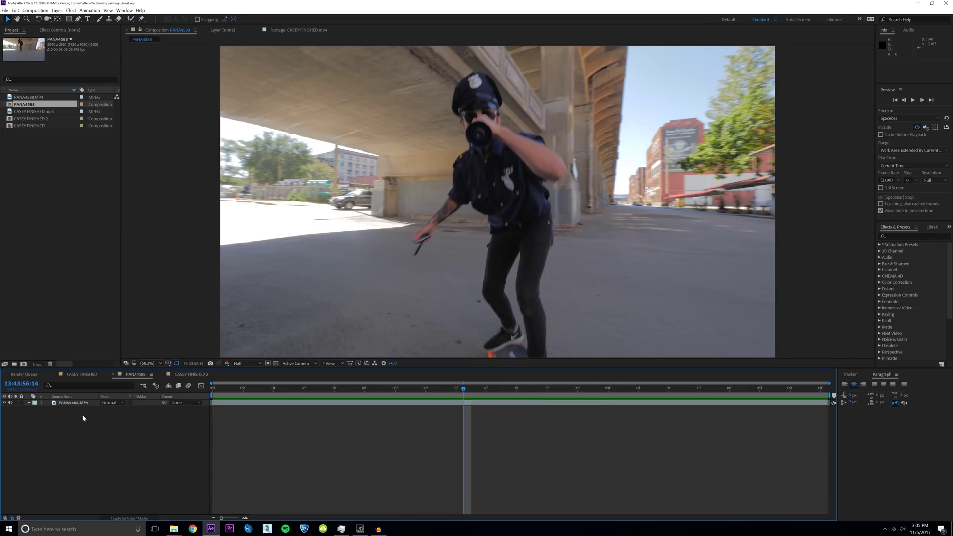
Play back the raw skateboard footage and apply the 3D Camera Tracker to it
key("space")
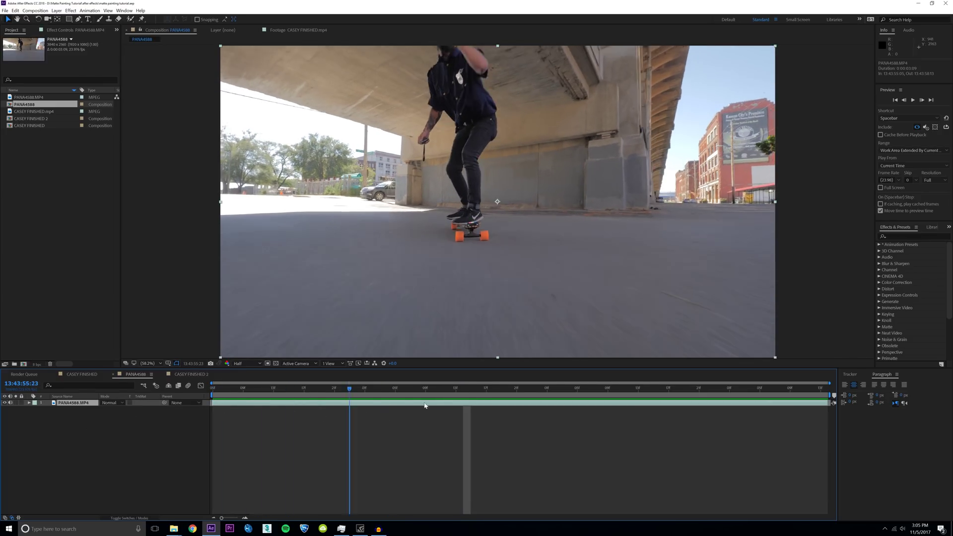
left_click(937, 237)
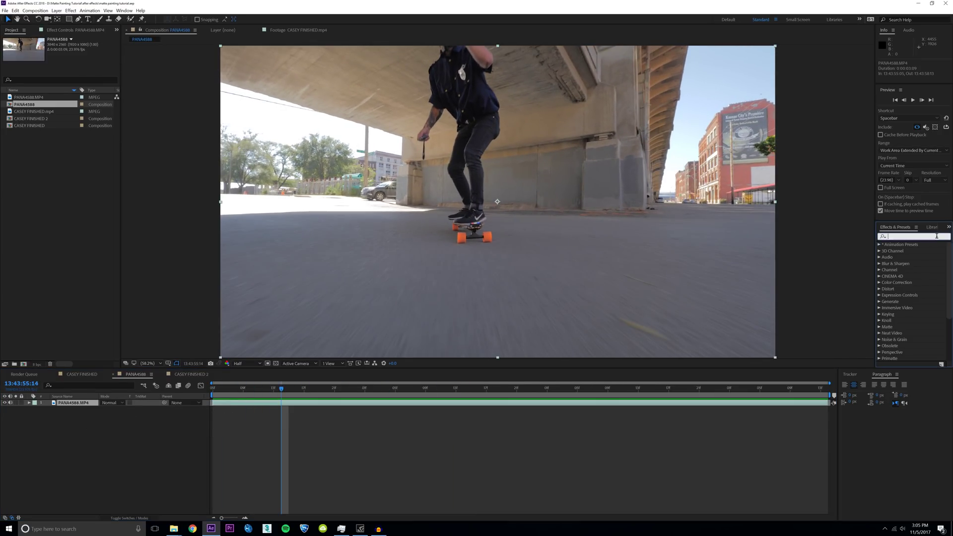
type("3d camera")
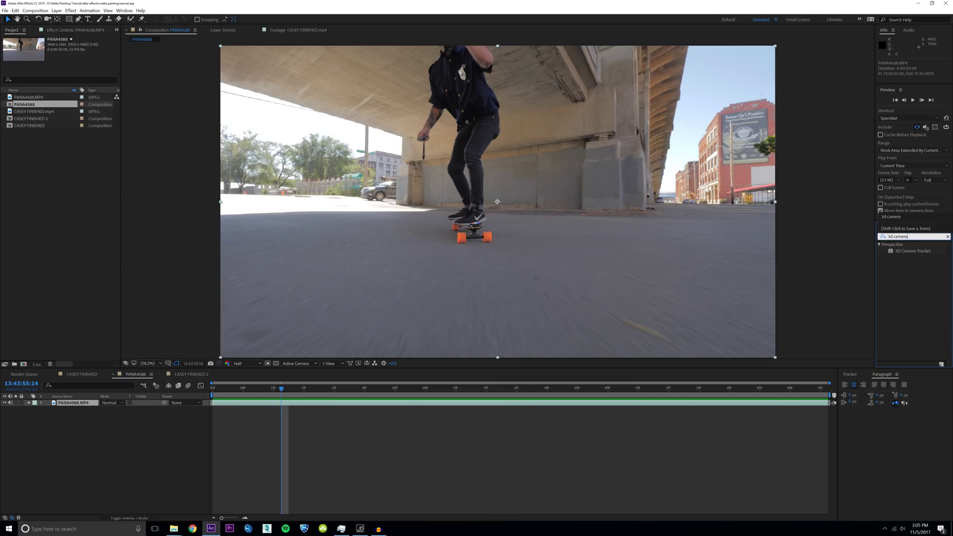
left_click_drag(909, 251, 75, 404)
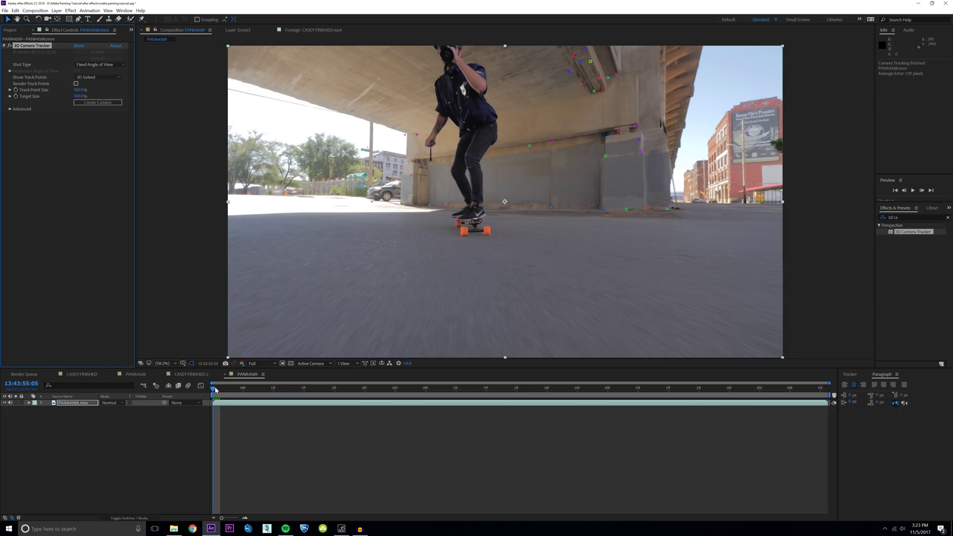
Create a null and tracker camera from ground track points at a later frame, then scrub to check
left_click_drag(214, 389, 654, 400)
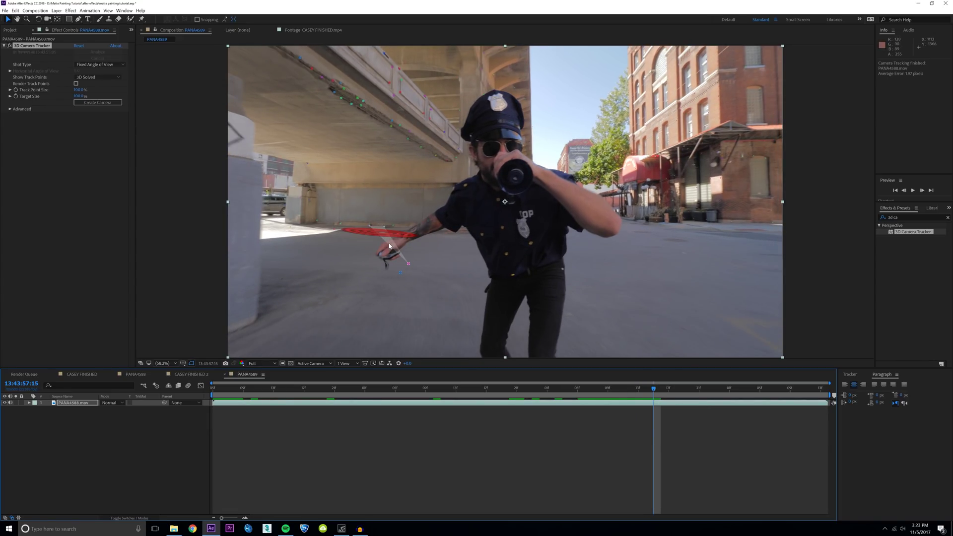
right_click(383, 236)
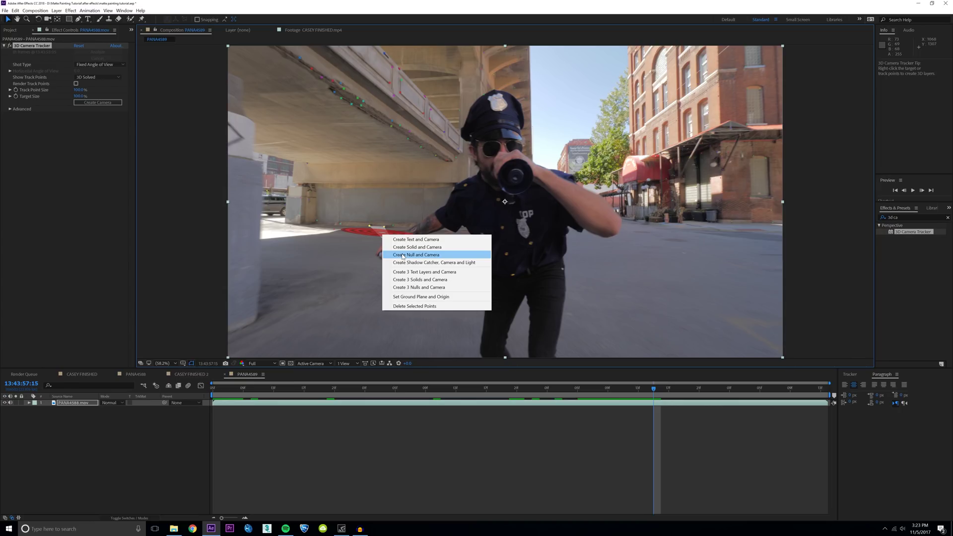
left_click(402, 255)
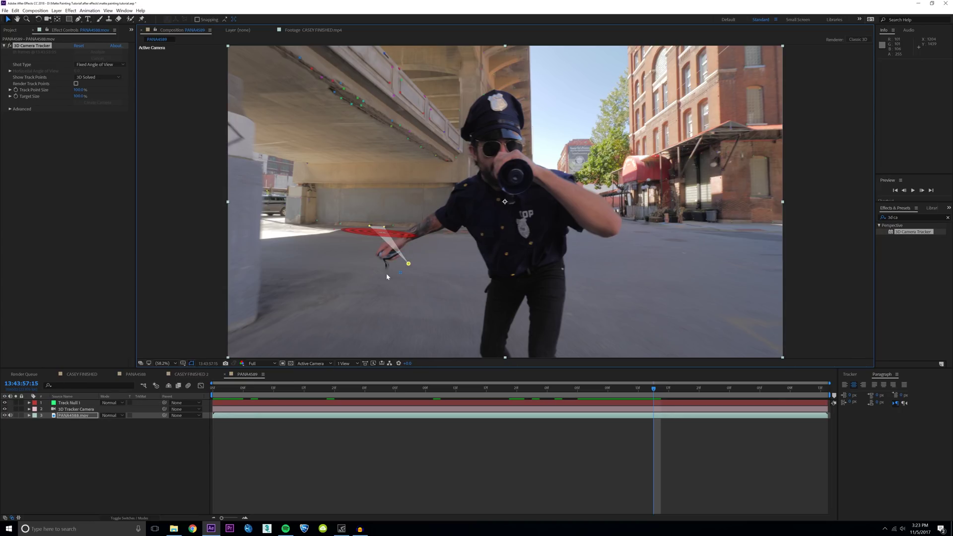
left_click(155, 432)
left_click_drag(221, 390, 296, 391)
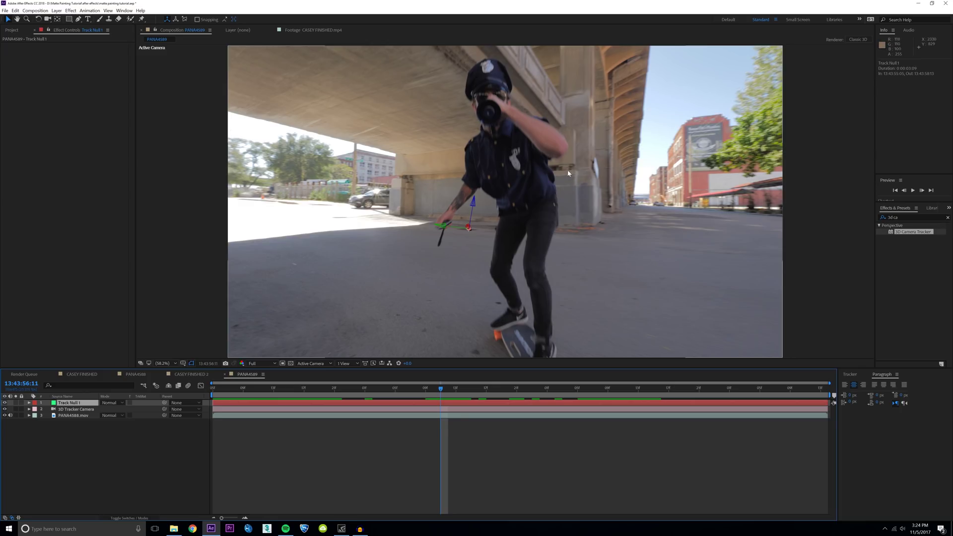
Preview the skyline image.jpg in its own composition at 100 percent
mouse_move(441, 388)
left_mouse_down()
mouse_move(478, 392)
mouse_move(440, 391)
left_mouse_up()
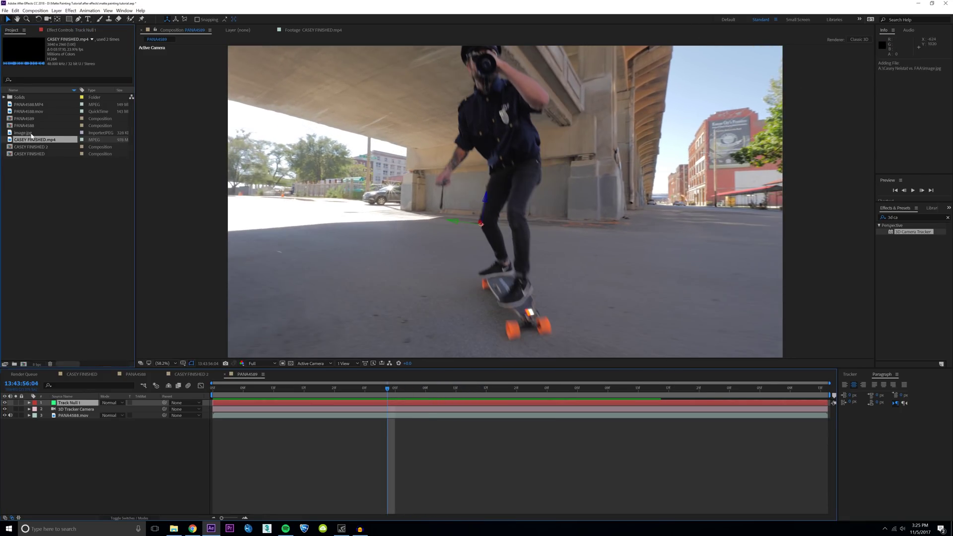
left_click(31, 133)
left_click_drag(21, 134, 23, 365)
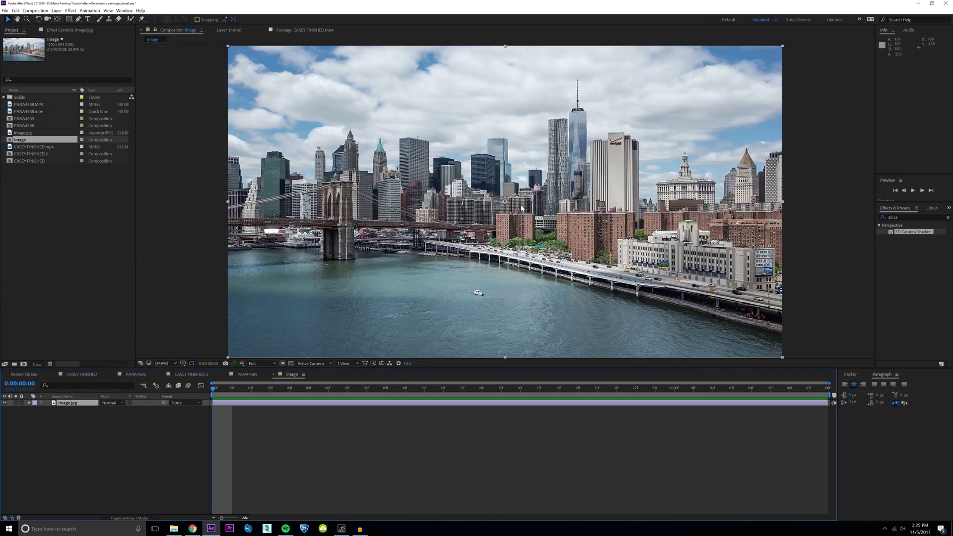
key("slash")
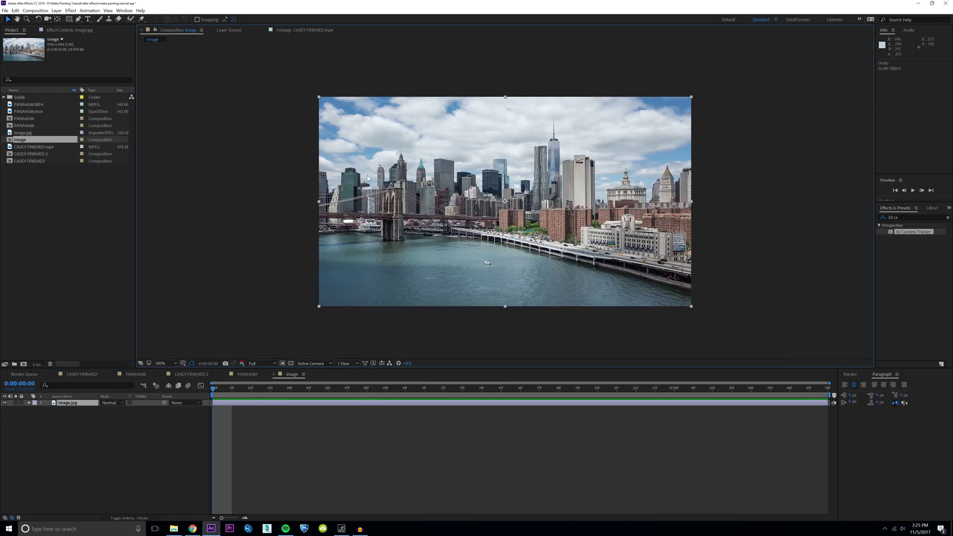
left_click(247, 374)
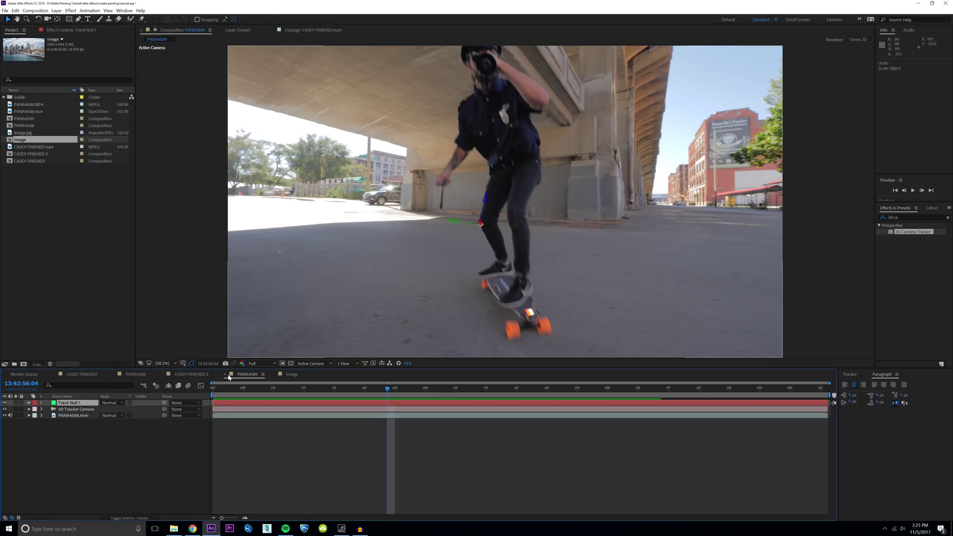
Add image.jpg to PANA4589 as a hidden 3D layer directly above PANA4588.mov
left_click(113, 460)
left_click(20, 133)
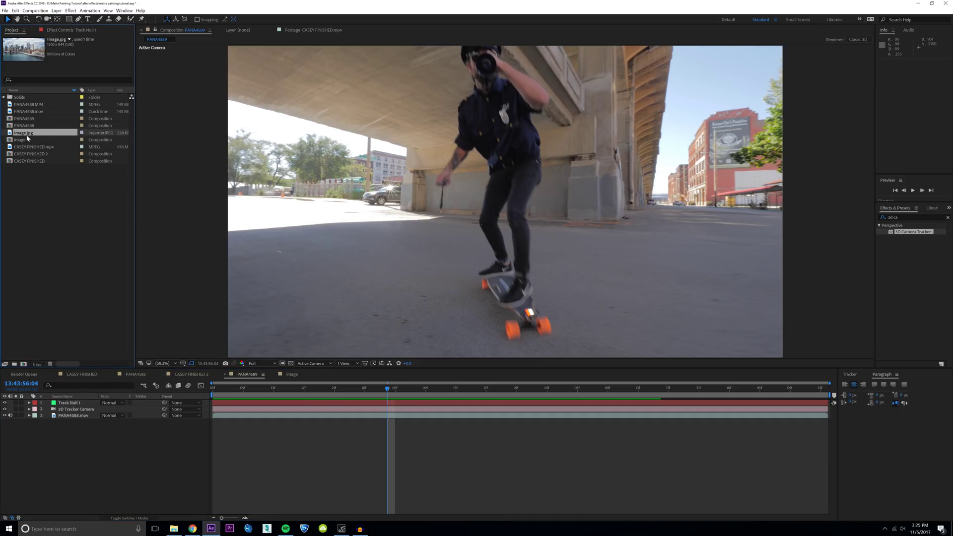
left_click_drag(22, 137, 133, 490)
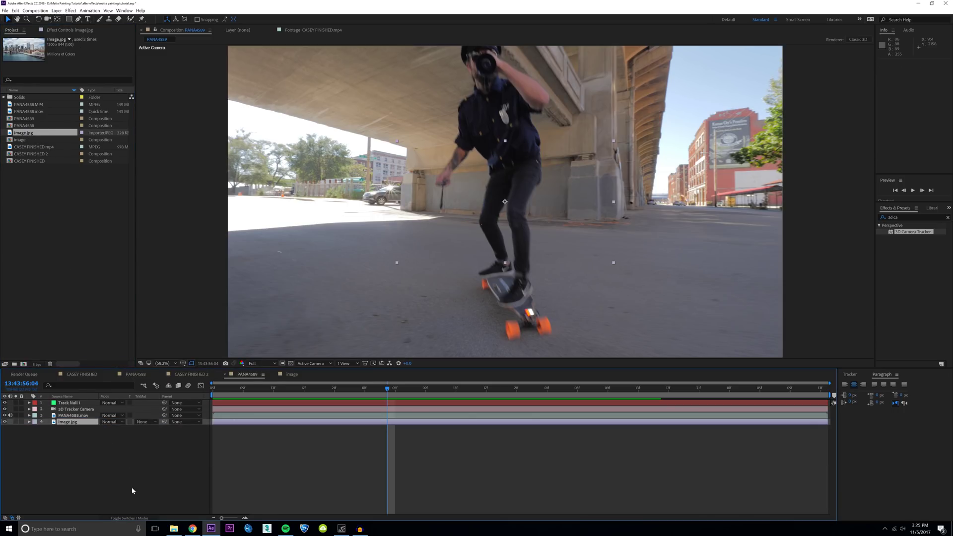
left_click(140, 519)
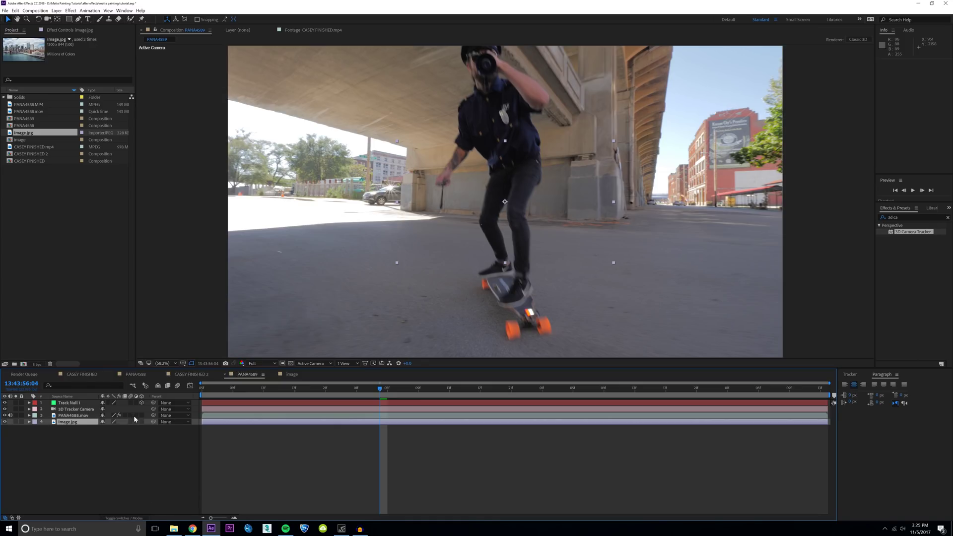
left_click(141, 422)
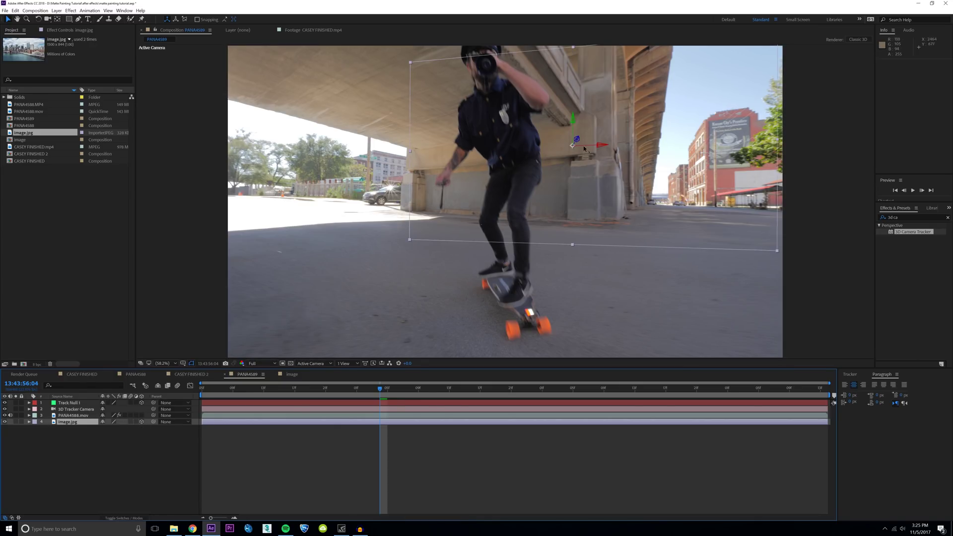
left_click_drag(74, 426, 79, 419)
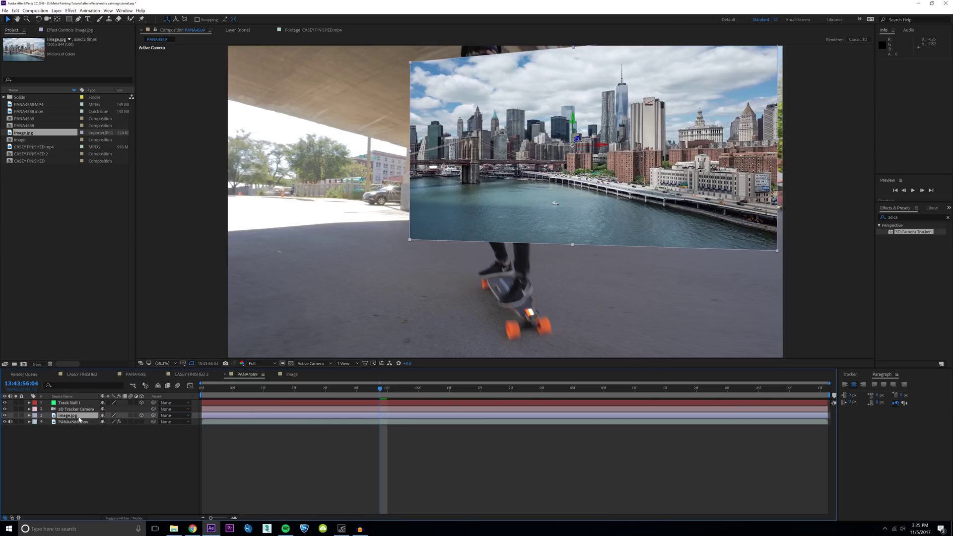
left_click(4, 415)
left_click(71, 422)
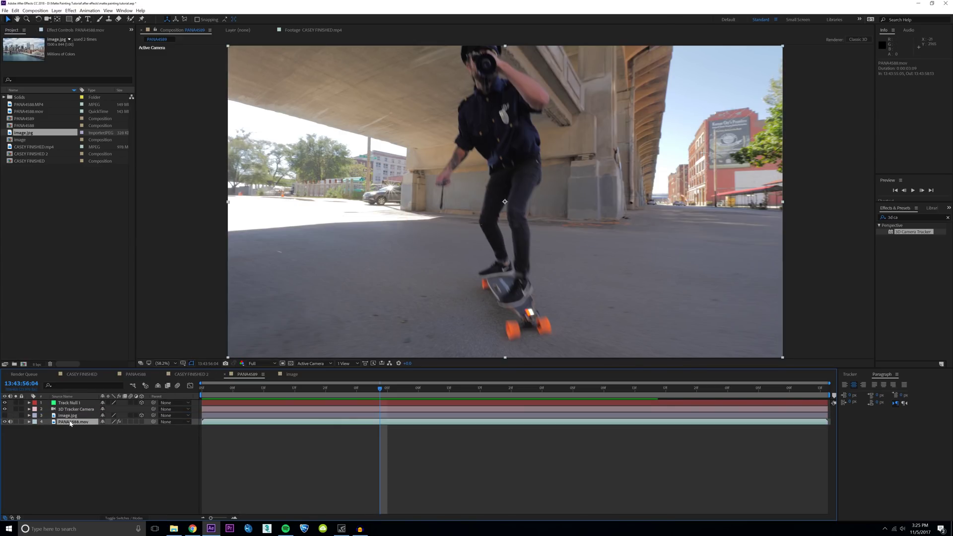
left_click(62, 31)
Create another Track Null 1 from a chosen track point and reveal its Position
left_click(38, 46)
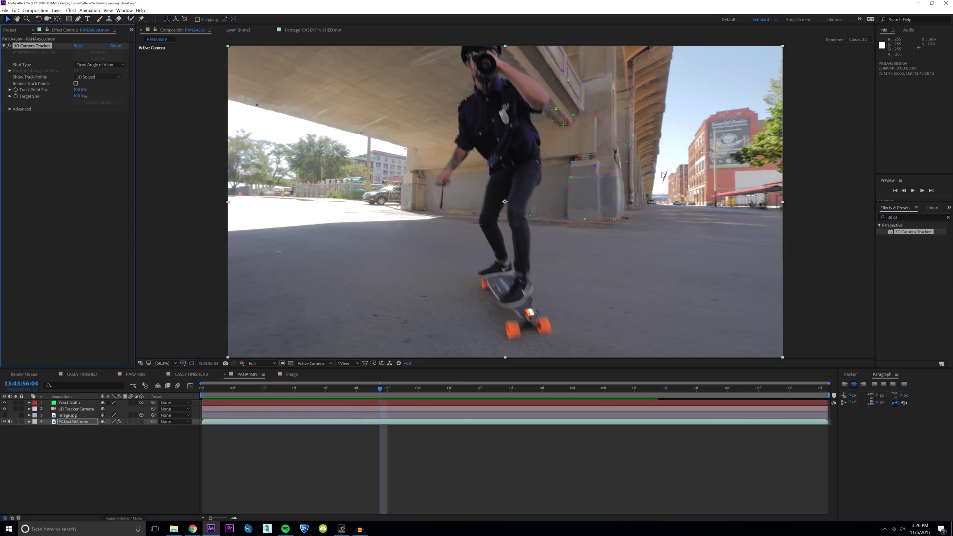
right_click(653, 200)
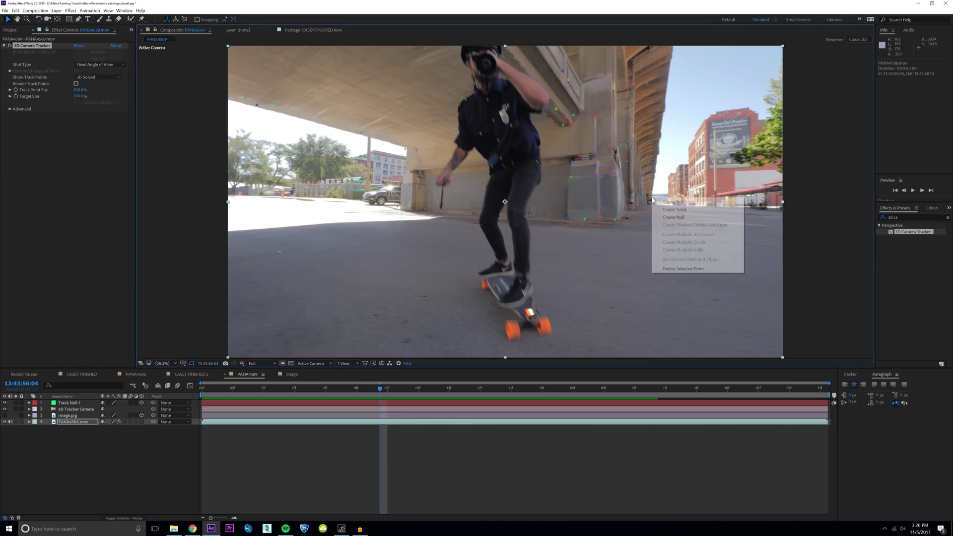
left_click(674, 217)
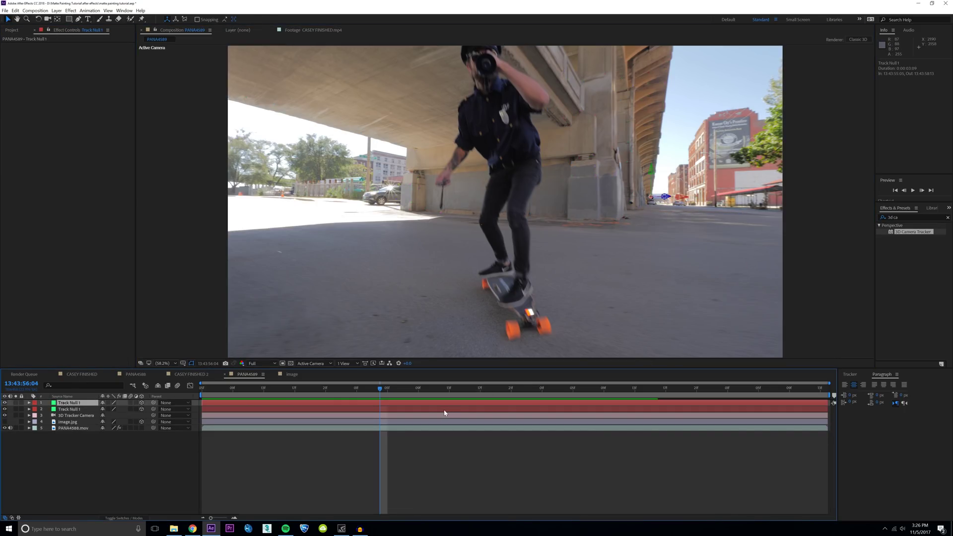
mouse_move(383, 390)
left_mouse_down()
mouse_move(493, 387)
mouse_move(373, 391)
left_mouse_up()
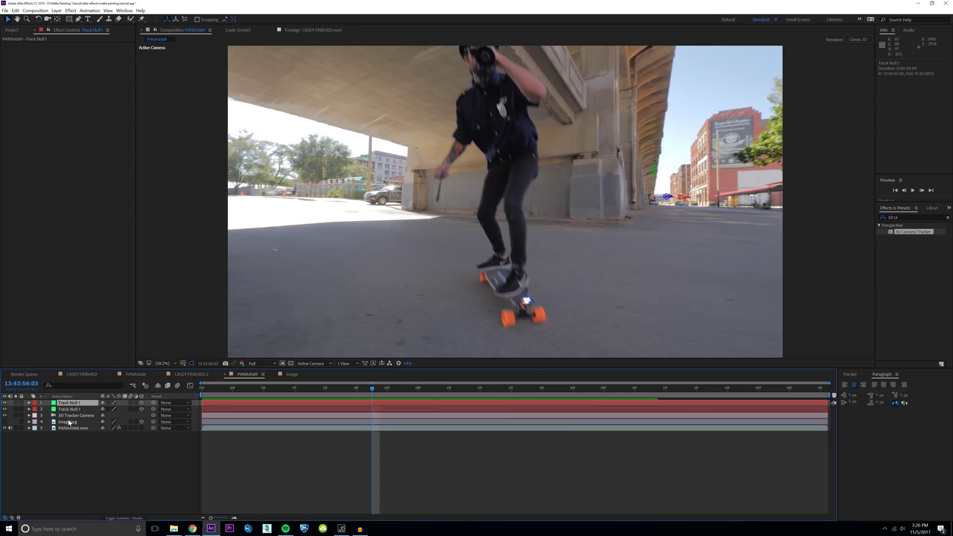
key("p")
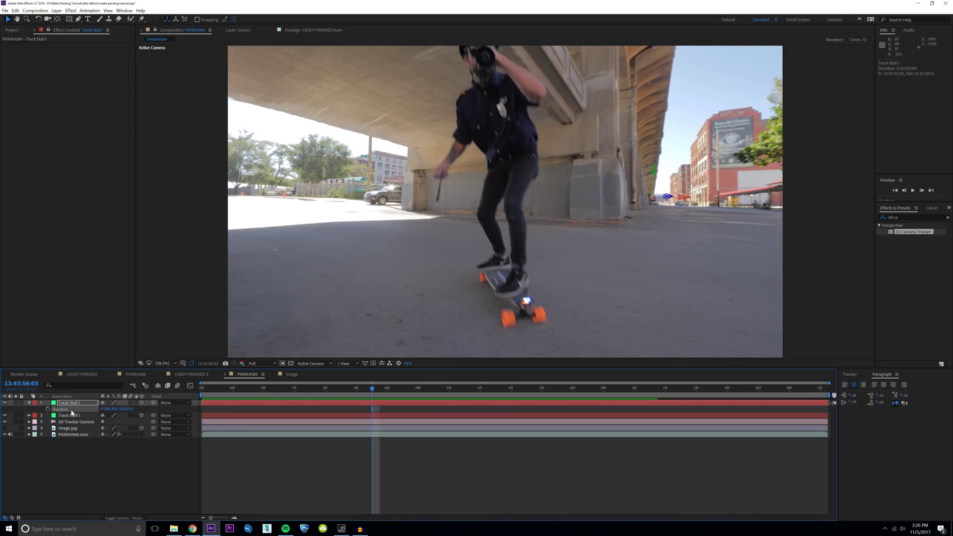
Make the image.jpg layer visible again in the composition
left_click(73, 430)
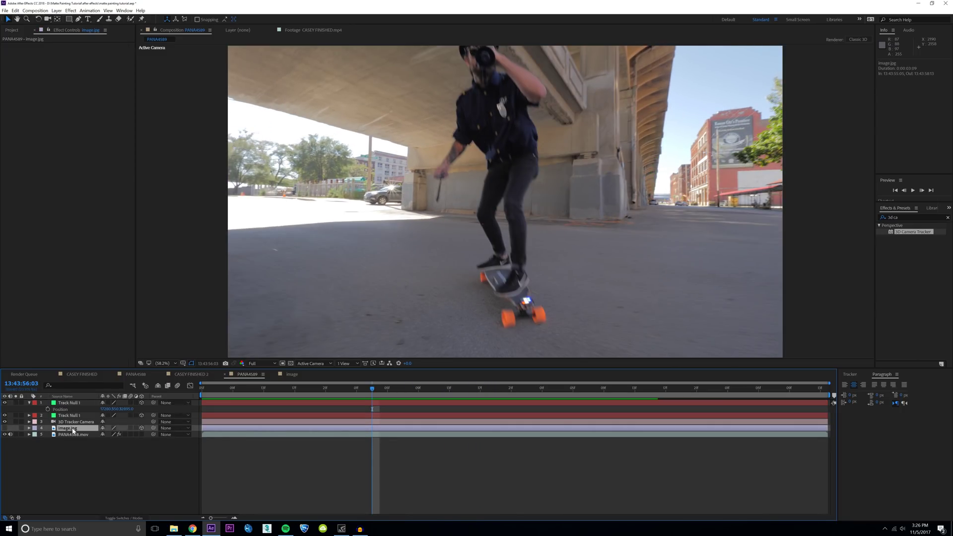
key("Return")
left_click(5, 428)
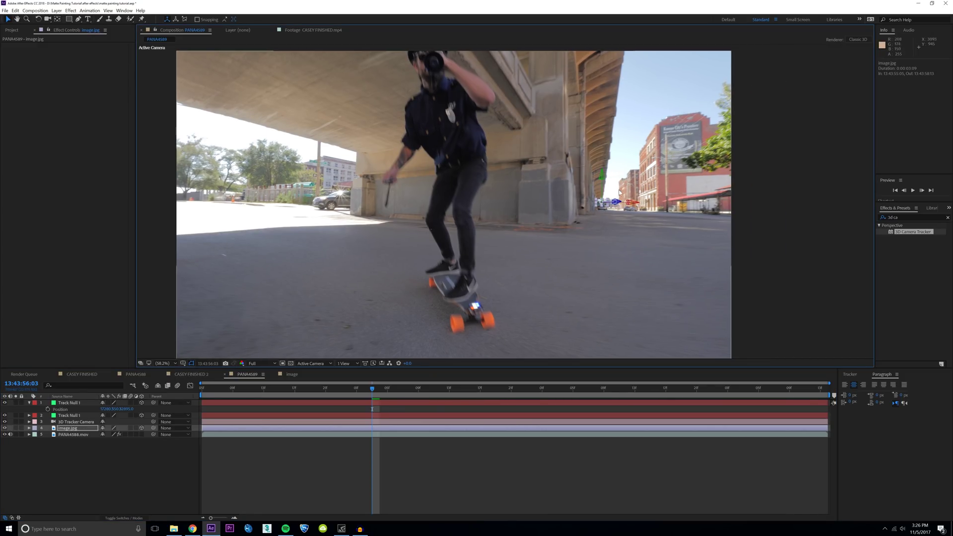
Inspect the tracked camera path in a two-view Top layout, then return to 1 View
left_click(338, 363)
left_click(348, 380)
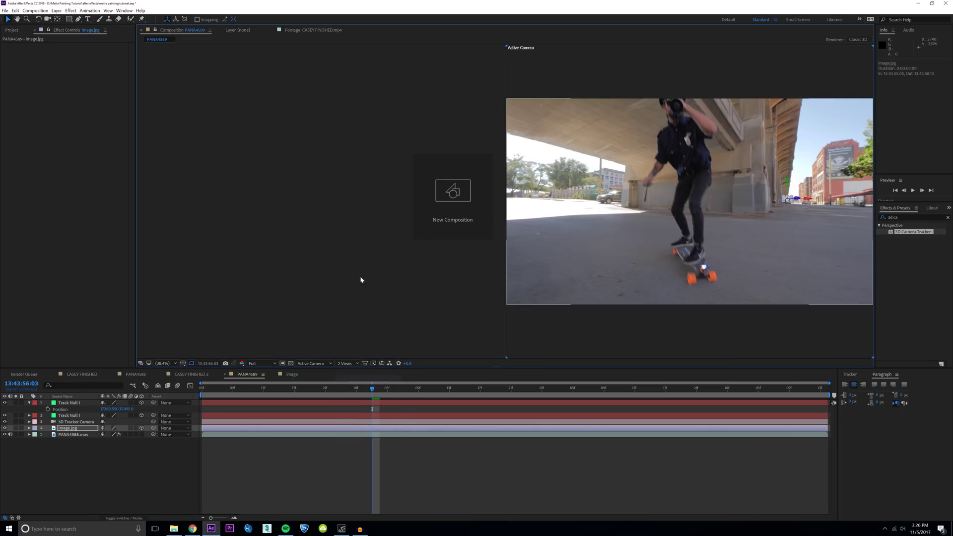
scroll(311, 245, "down", 1)
scroll(311, 245, "up", 1)
left_click(311, 263)
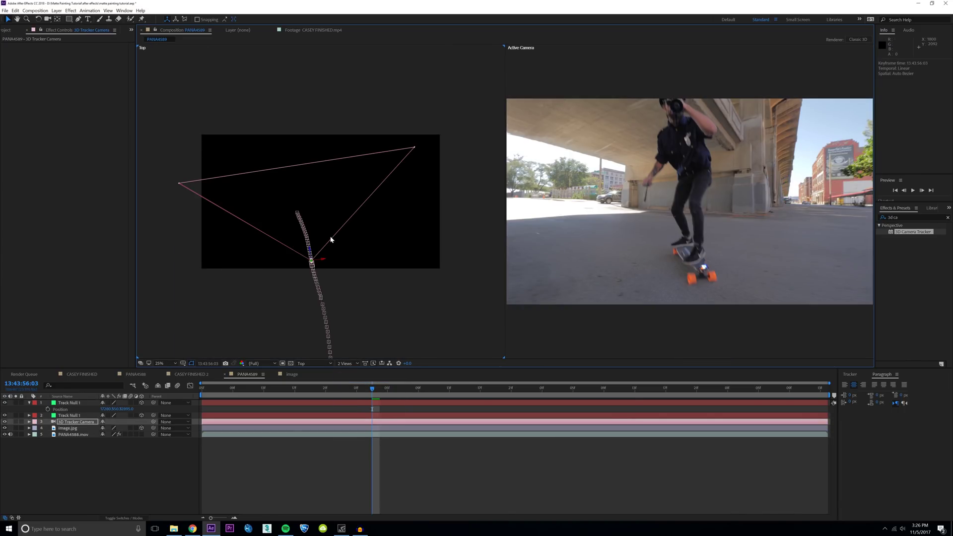
scroll(292, 241, "down", 1)
left_click_drag(373, 401, 488, 395)
scroll(333, 181, "down", 1)
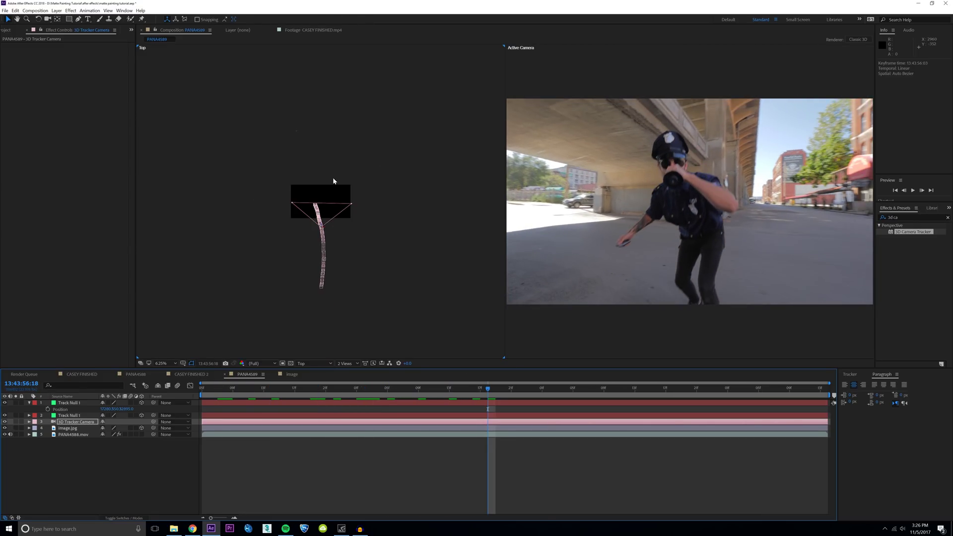
key("comma")
key("comma")
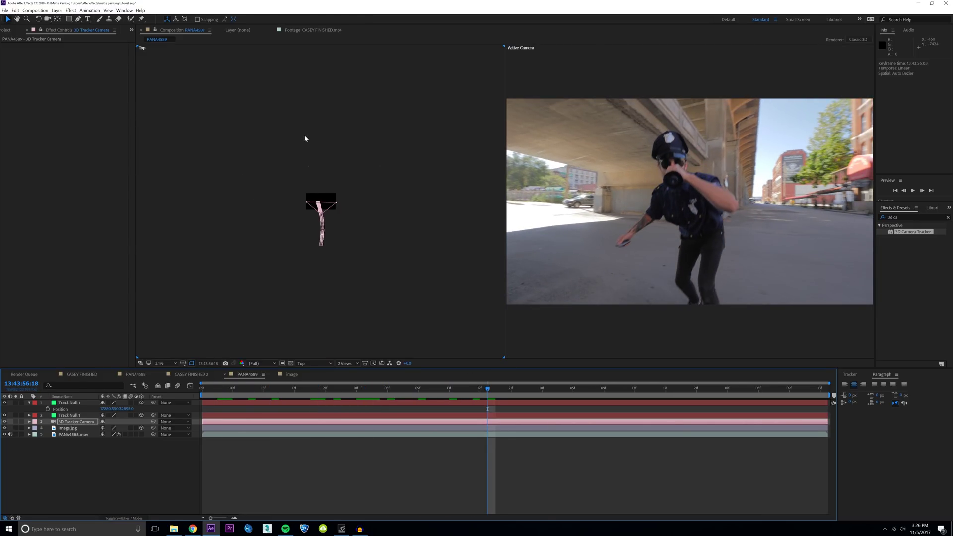
key("h")
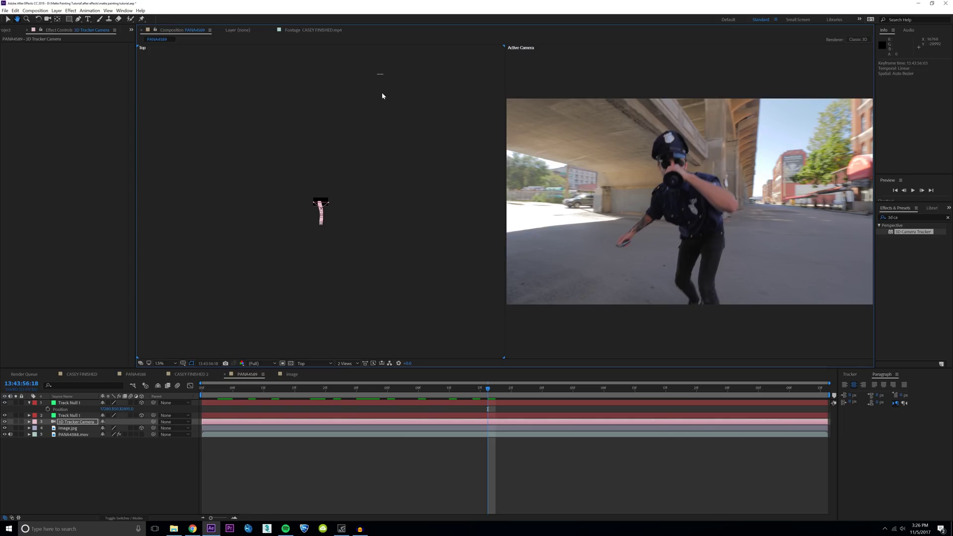
key("v")
scroll(343, 165, "up", 1)
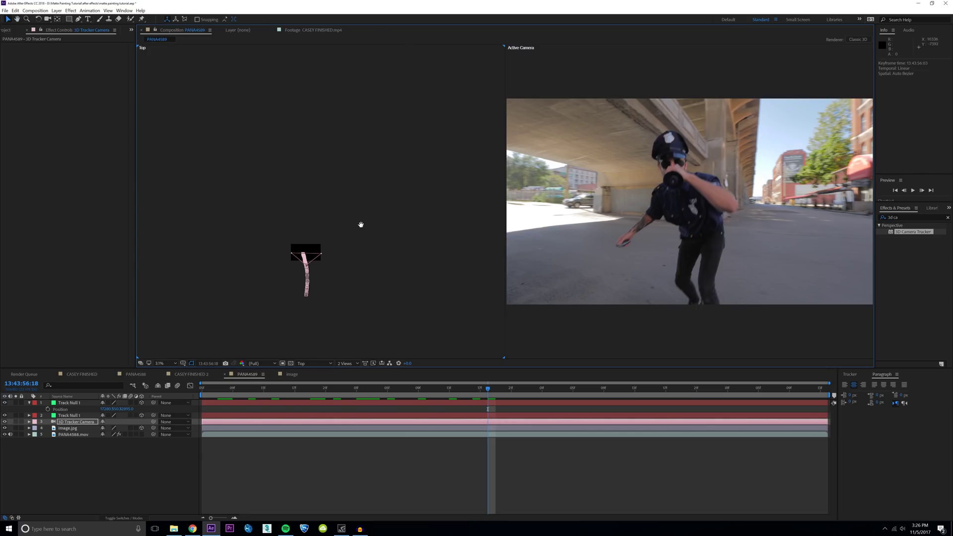
left_click(356, 364)
left_click(348, 371)
Scale image.jpg to 2057% and move it up and right over the street
left_click(73, 428)
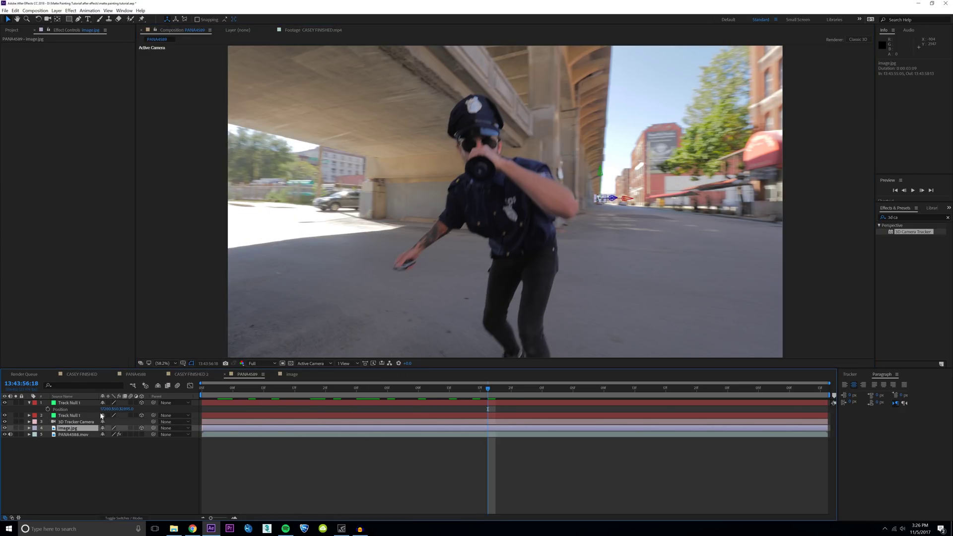
key("s")
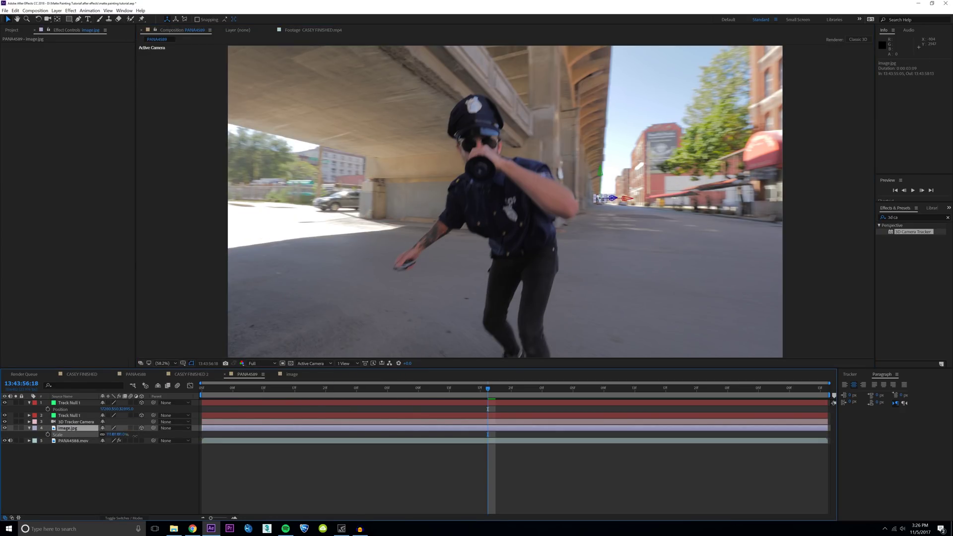
left_click_drag(114, 435, 218, 435)
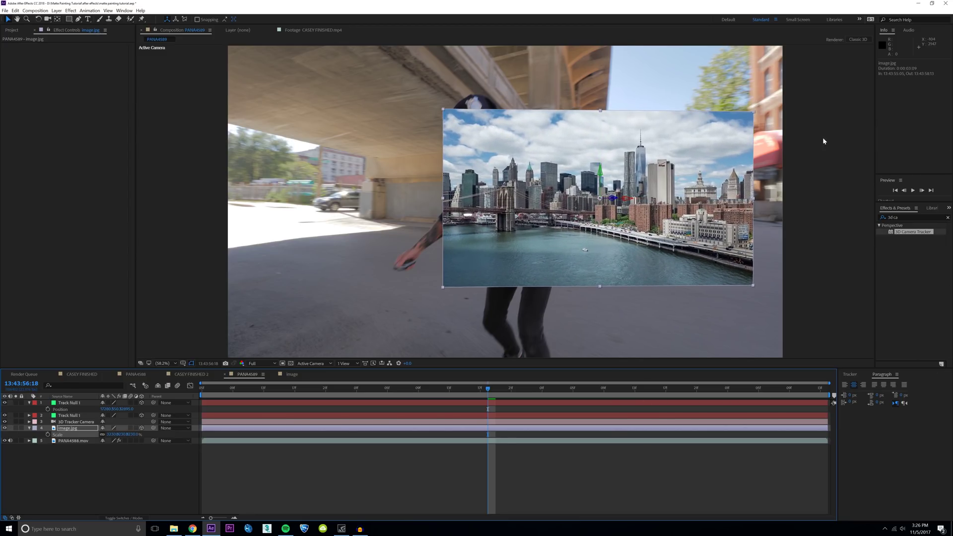
left_click_drag(646, 126, 647, 74)
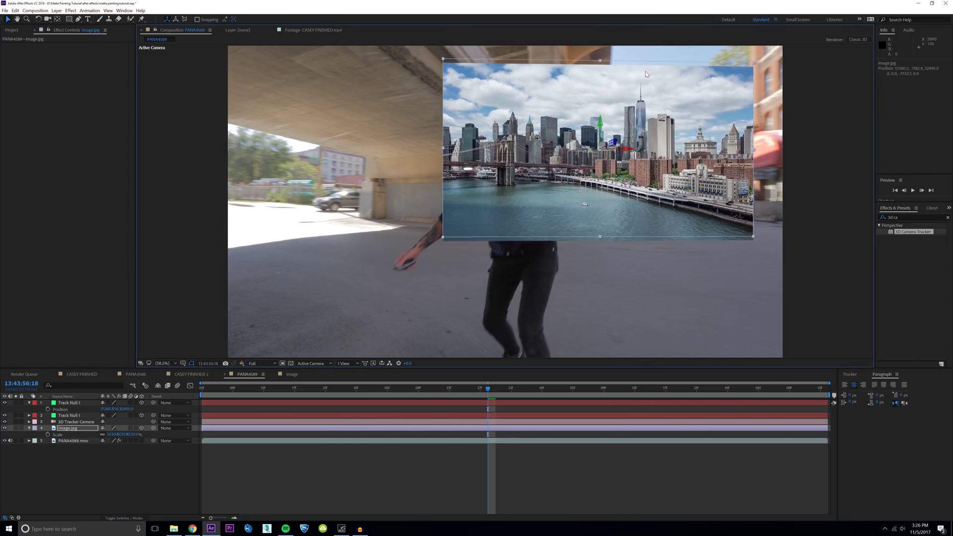
key("space")
left_click_drag(549, 157, 352, 167)
left_click_drag(435, 162, 513, 141)
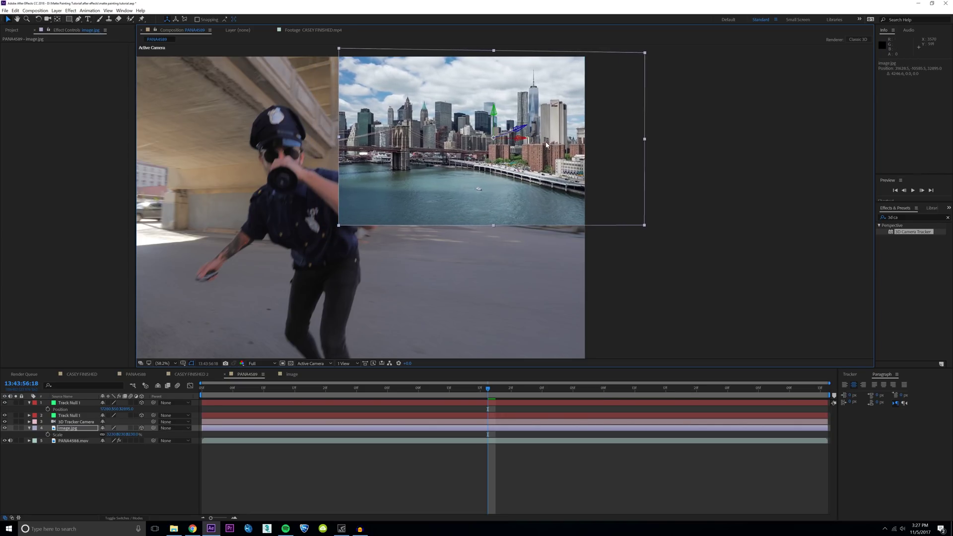
left_click(77, 442)
Move PANA4588.mov above image.jpg and add a Luma Key: Key Out Brighter, Threshold 178
left_click_drag(77, 444, 79, 428)
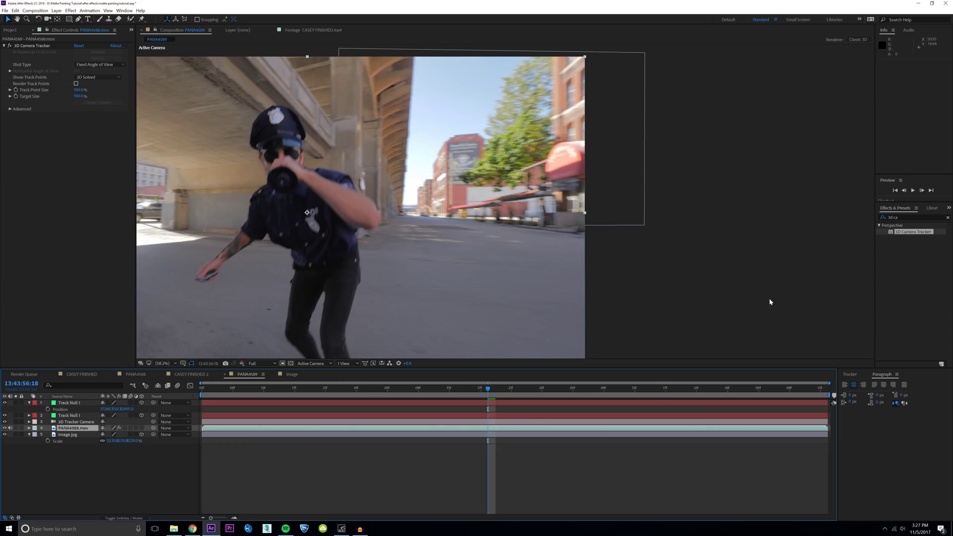
left_click(916, 218)
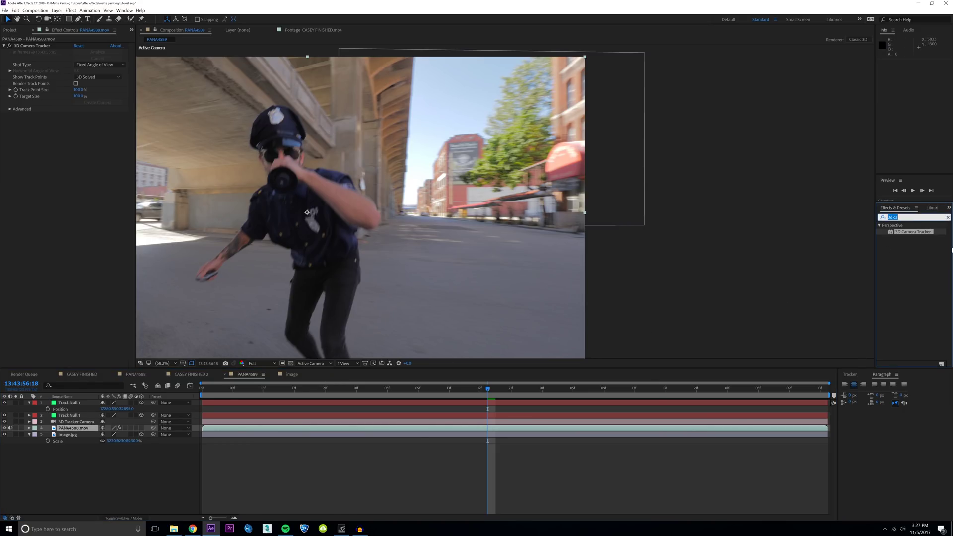
type("luma key")
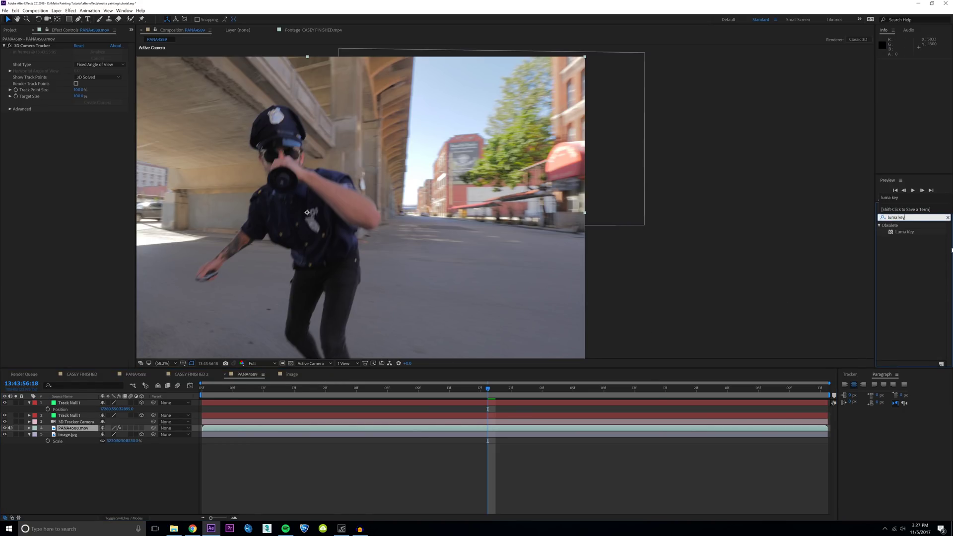
left_click_drag(907, 232, 75, 429)
left_click(96, 123)
left_click(96, 129)
left_click(96, 123)
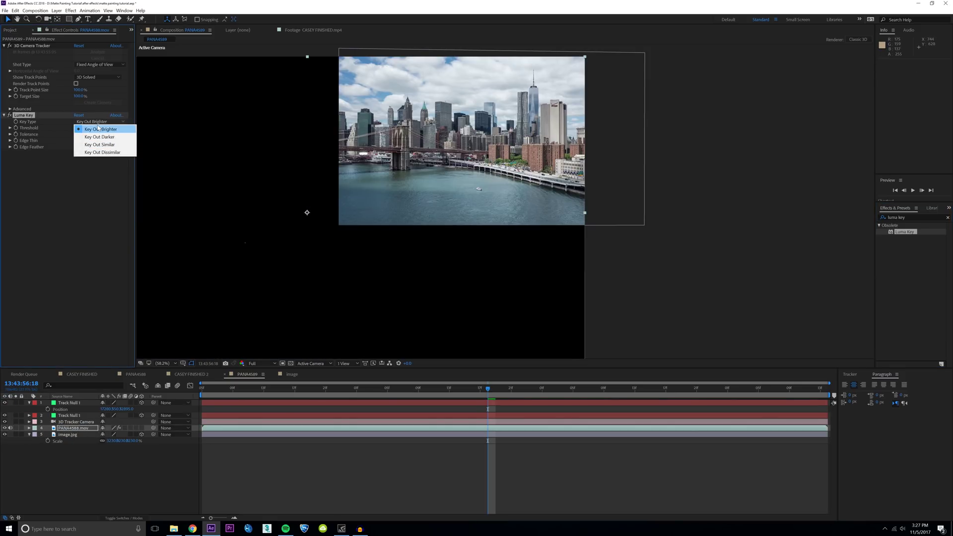
left_click(82, 130)
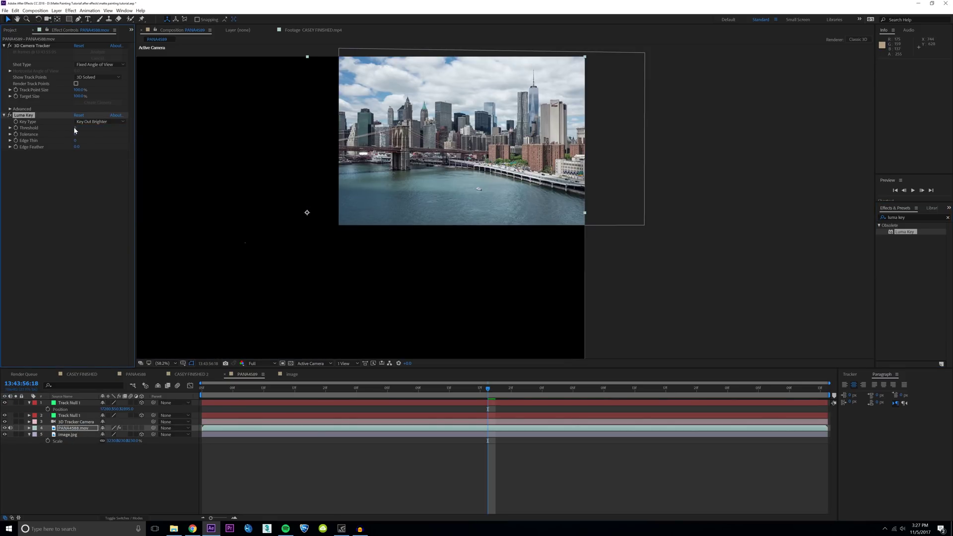
left_click_drag(73, 126, 159, 132)
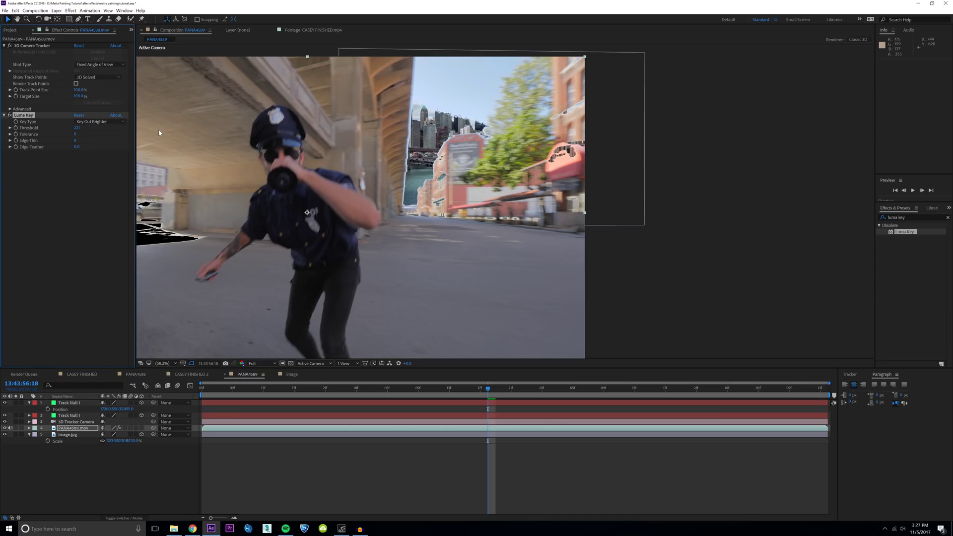
left_click(917, 220)
Add a Color Key to the footage, sampling the pale sky, with Color Tolerance 40
type("color")
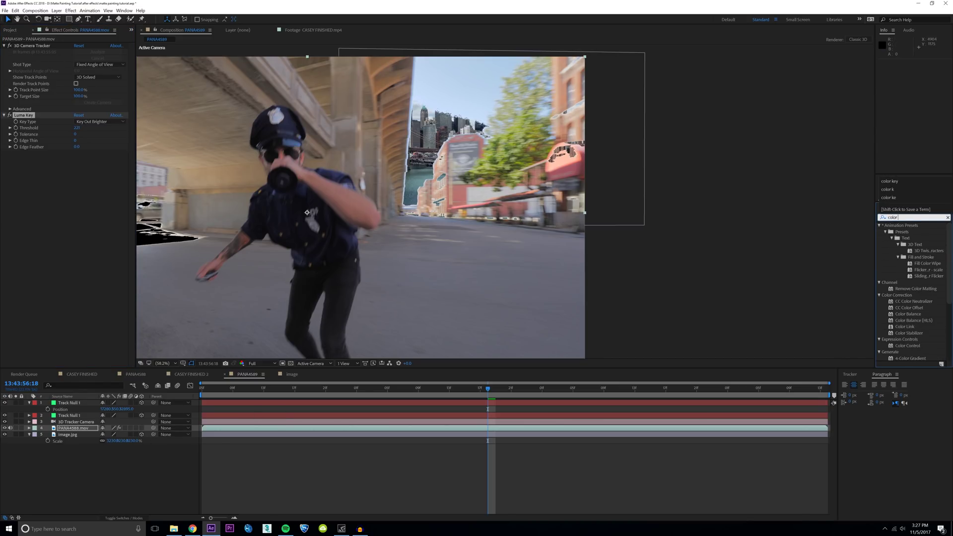
type(" key")
left_click_drag(904, 245, 511, 431)
left_click(87, 159)
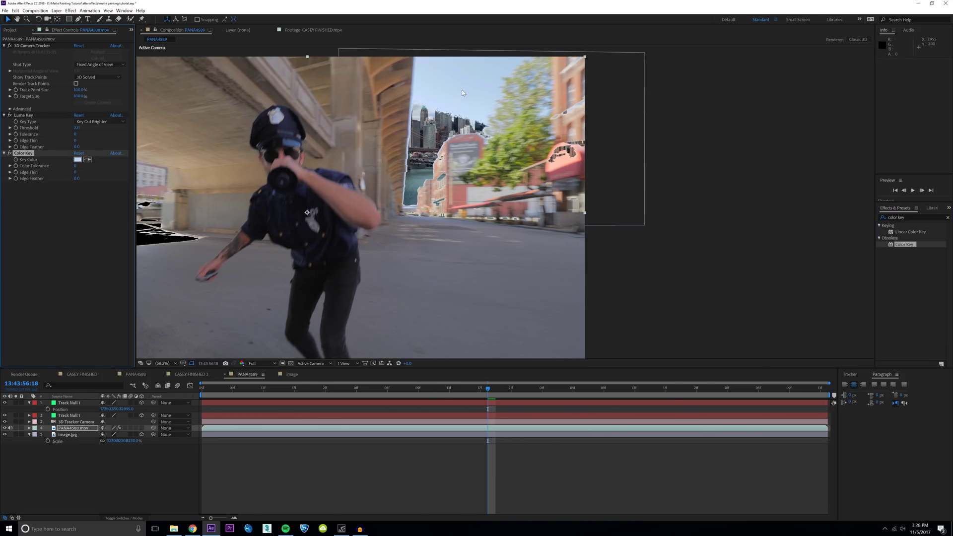
left_click(441, 104)
left_click_drag(75, 166, 92, 164)
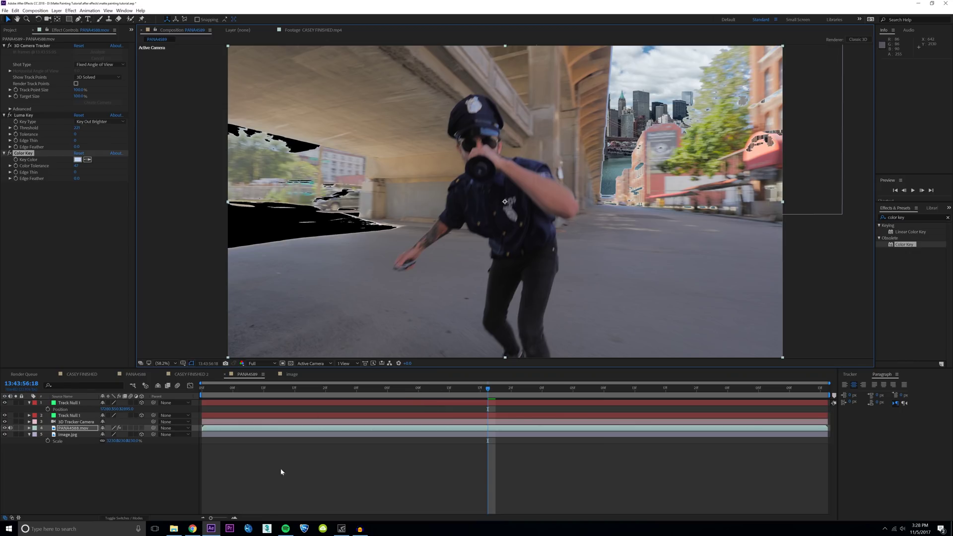
Duplicate PANA4588.mov and switch off Color Key and Luma Key on the top copy
left_click(74, 431)
key("ctrl+d")
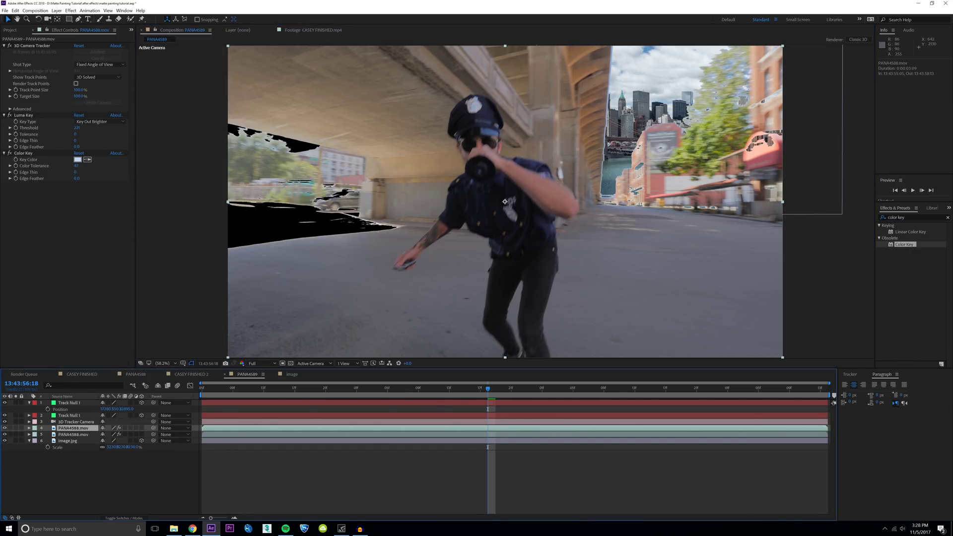
left_click(10, 153)
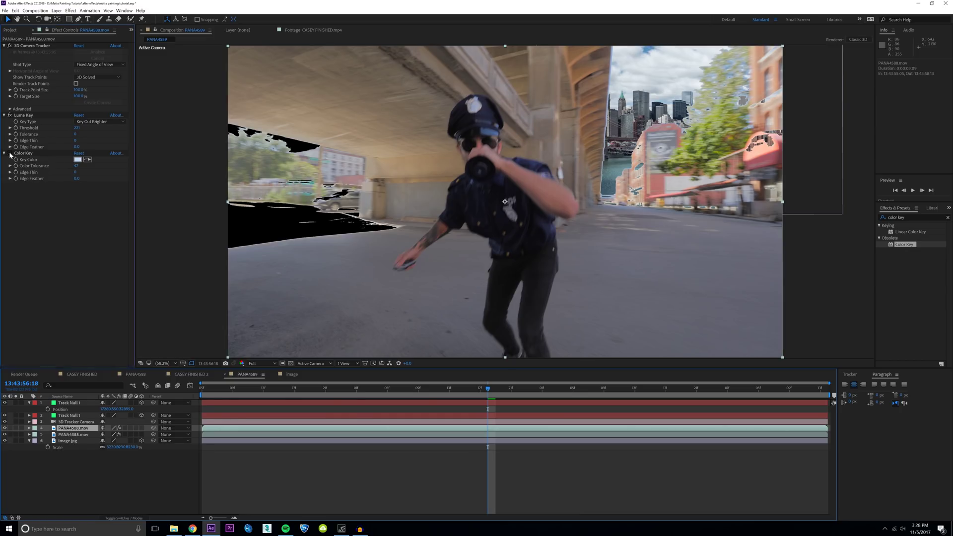
left_click(9, 115)
Draw a rectangular mask over the frame's left side and check it across frames
left_click(69, 20)
key("comma")
key("comma")
key("comma")
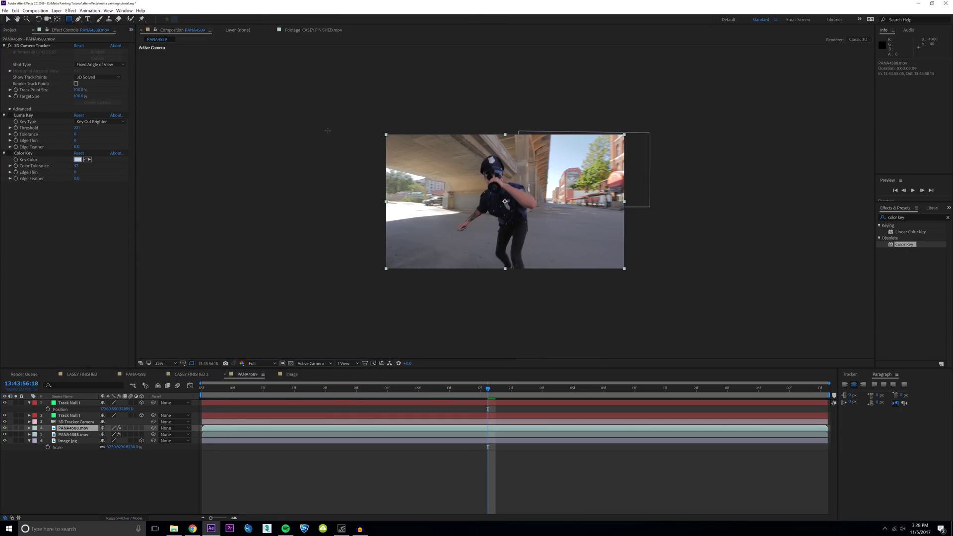
left_click_drag(309, 103, 487, 304)
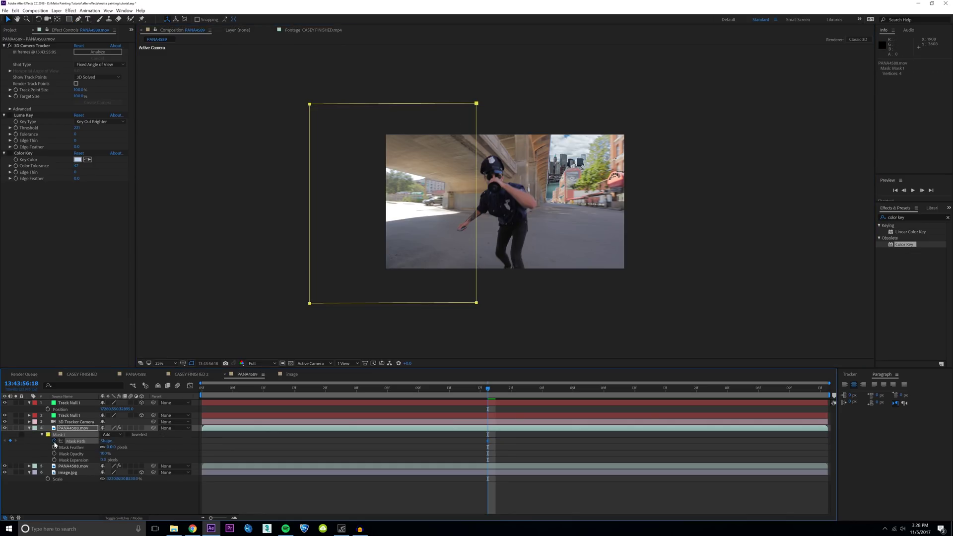
left_click_drag(488, 396, 873, 386)
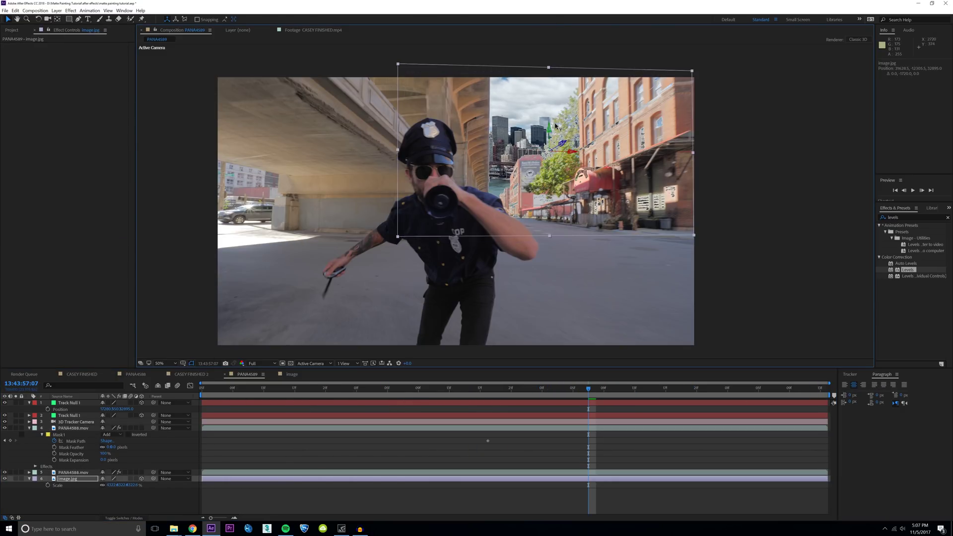
left_click_drag(555, 124, 555, 132)
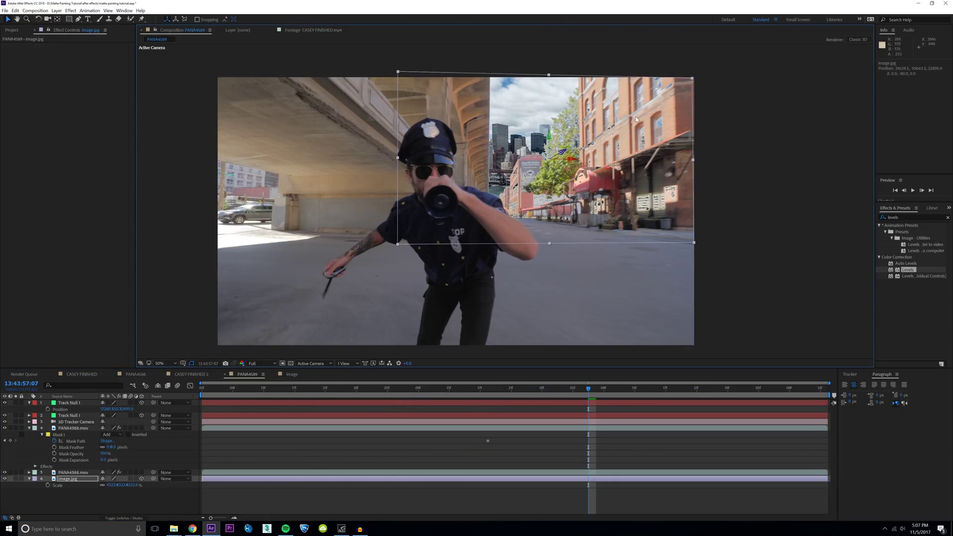
Deselect the skyline, inspect the PANA4588.mov footage layer, then reselect image.jpg
left_click(724, 105)
left_click(610, 220)
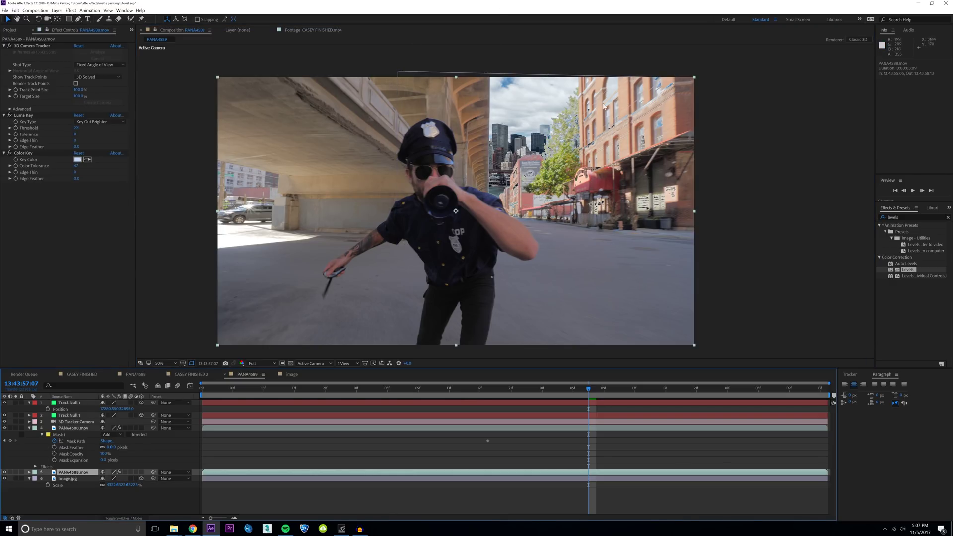
scroll(604, 105, "up", 3)
scroll(424, 142, "down", 1)
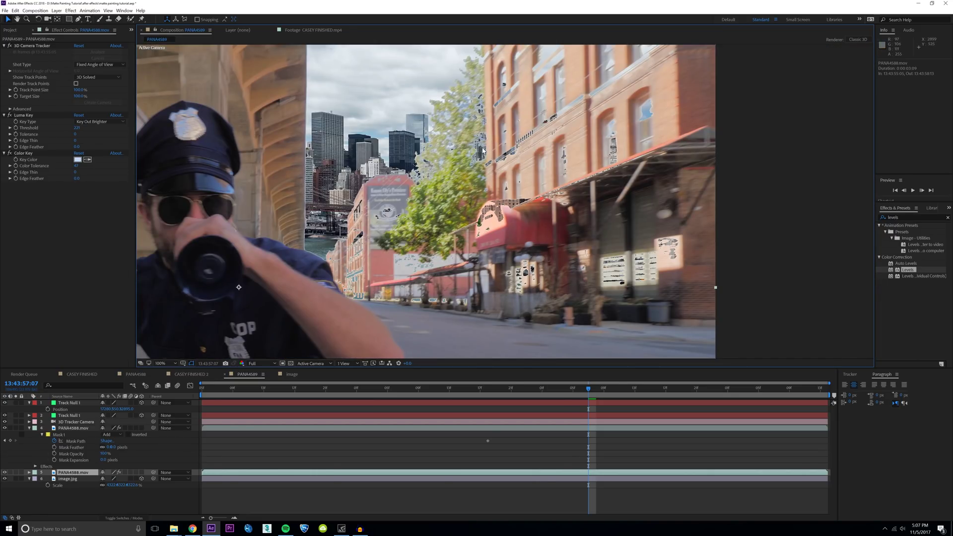
scroll(484, 150, "down", 2)
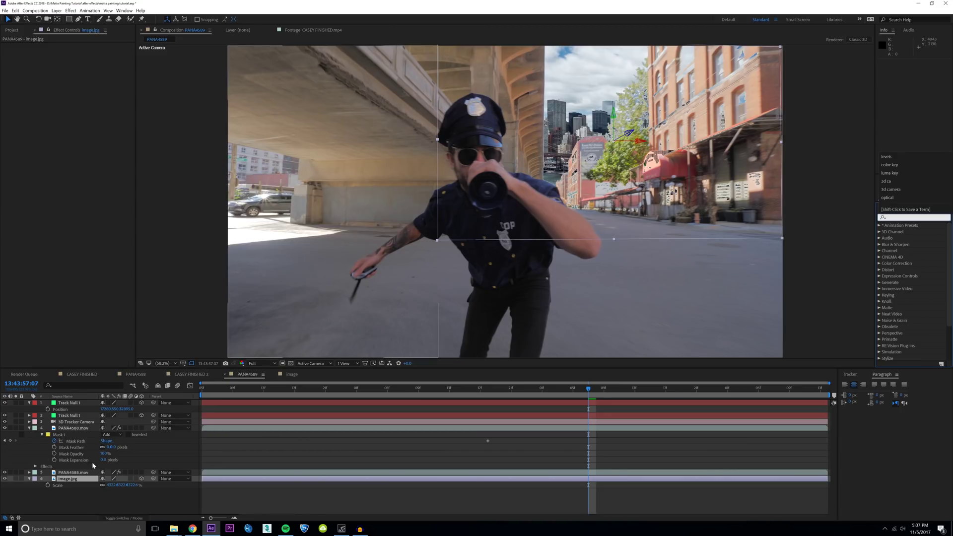
left_click(76, 501)
left_click(68, 480)
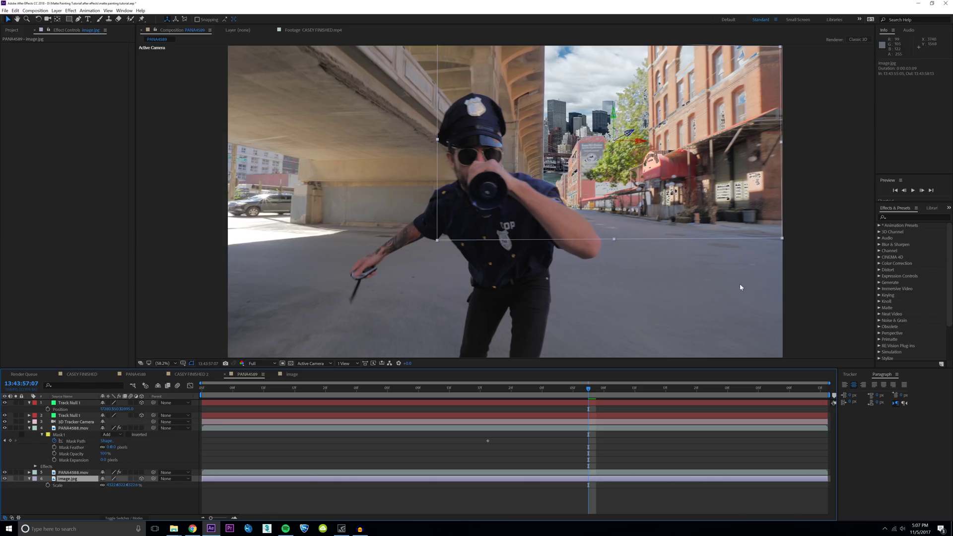
Apply Curves to image.jpg and lift the RGB curve's midpoint to brighten the skyline
left_click(916, 218)
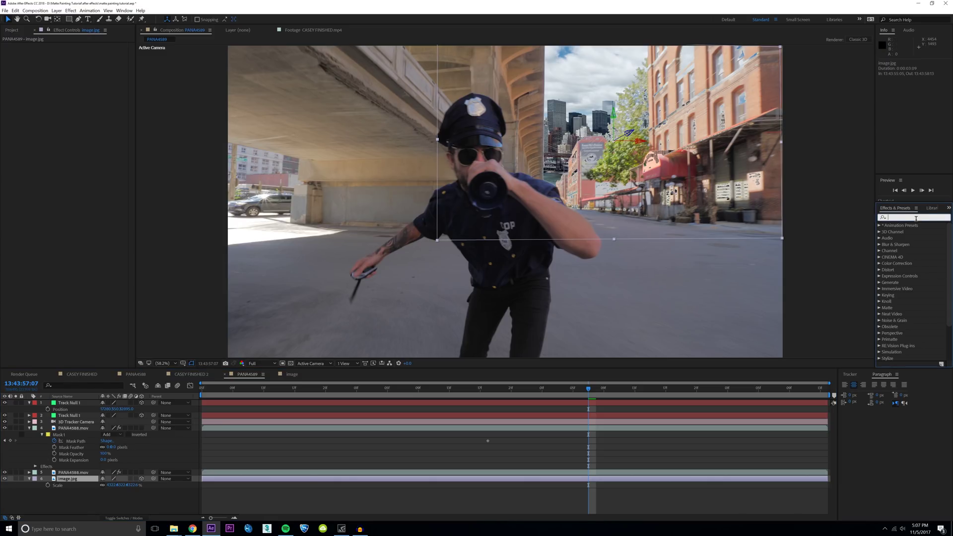
type("curves")
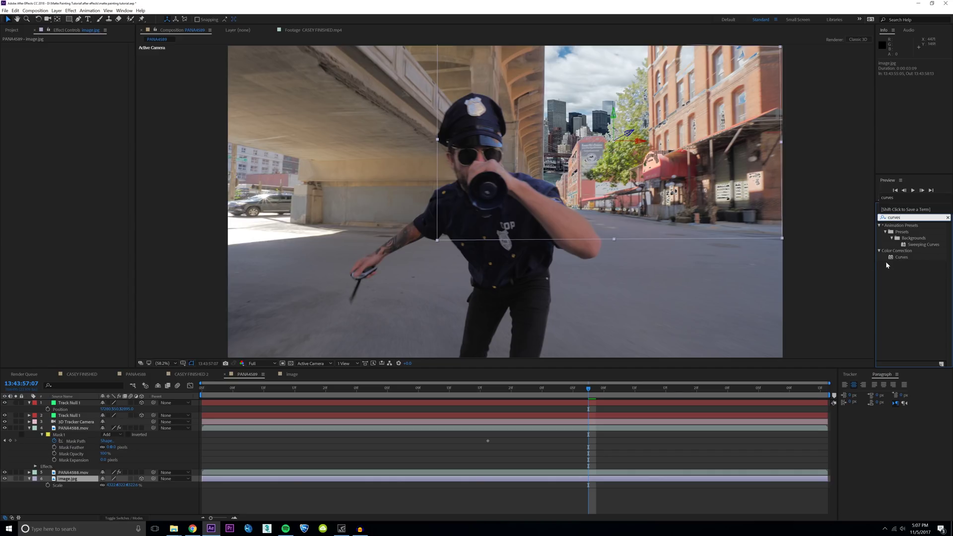
left_click_drag(900, 257, 98, 486)
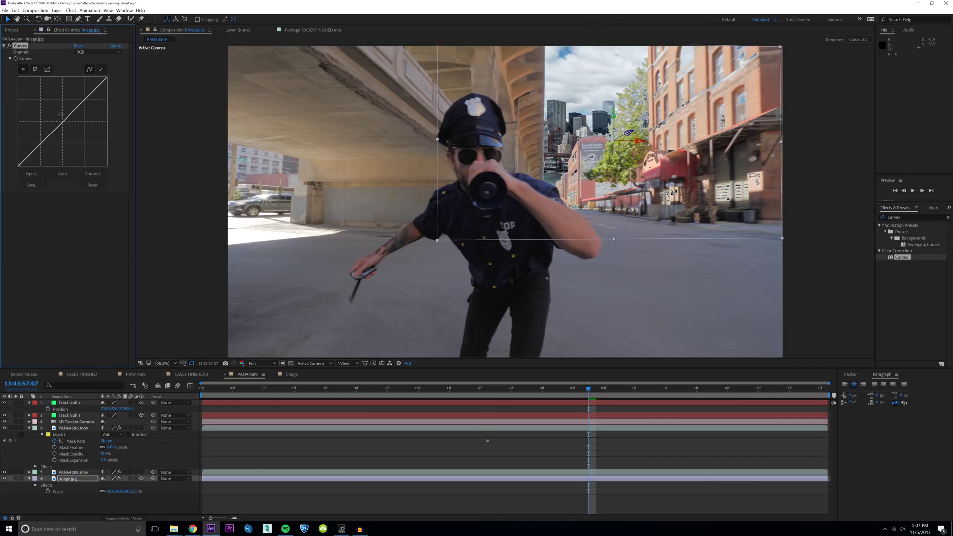
left_click_drag(61, 114, 50, 113)
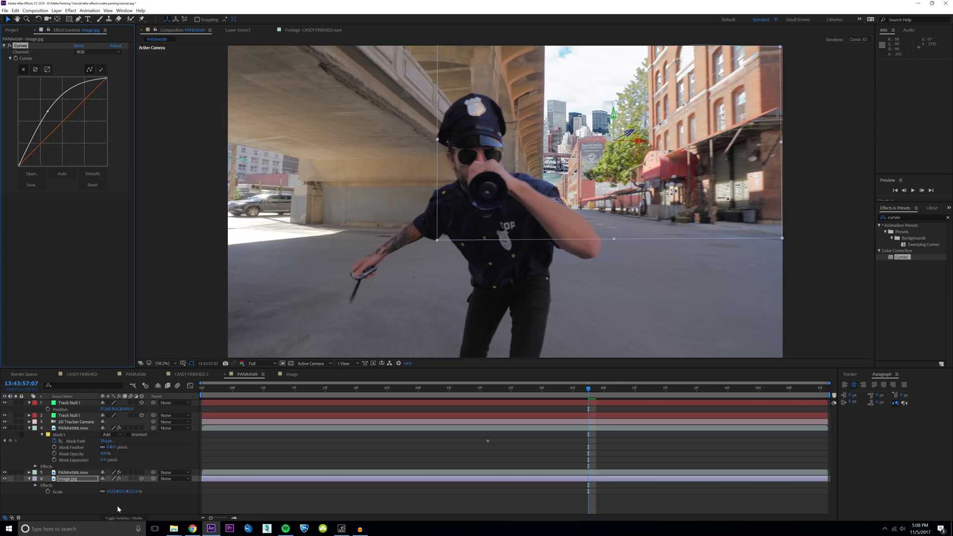
left_click(130, 516)
left_click(130, 517)
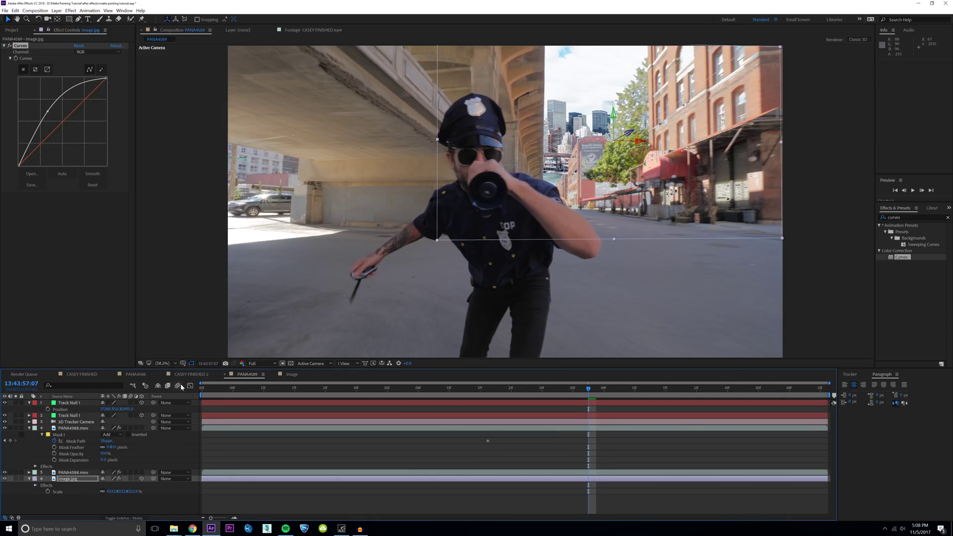
Enable motion blur on the image.jpg skyline layer and fit the composition in view
left_click(131, 480)
scroll(482, 204, "up", 1)
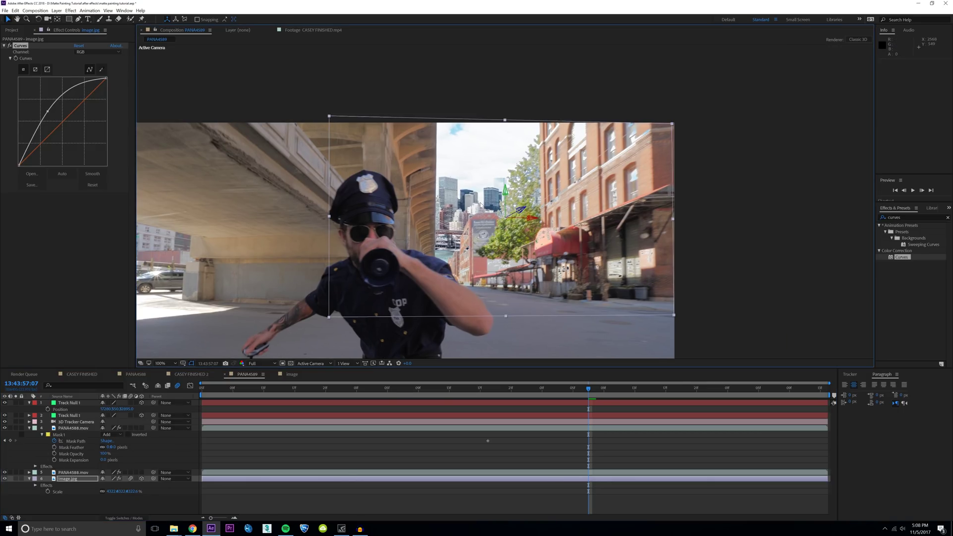
key("shift+slash")
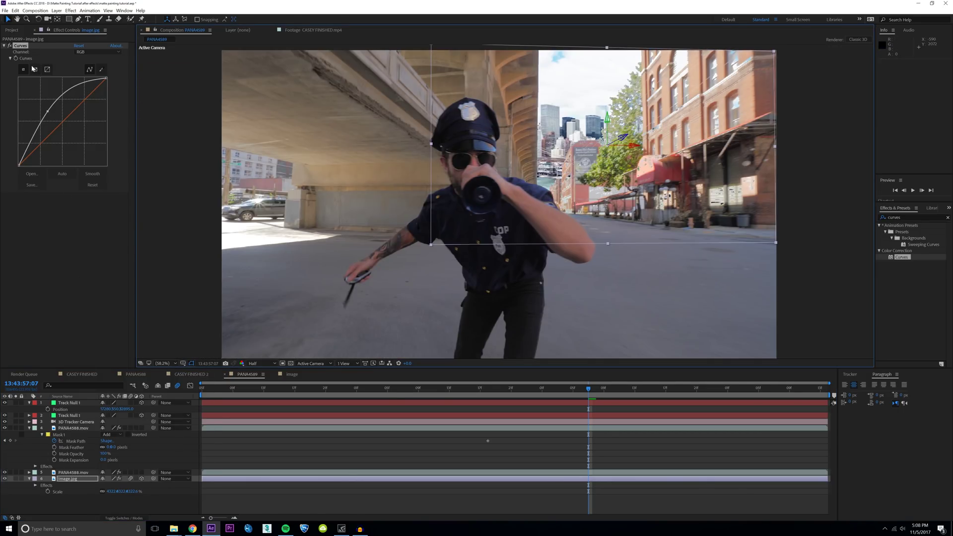
Toggle the Curves effect off and on to compare the skyline before and after
left_click(9, 48)
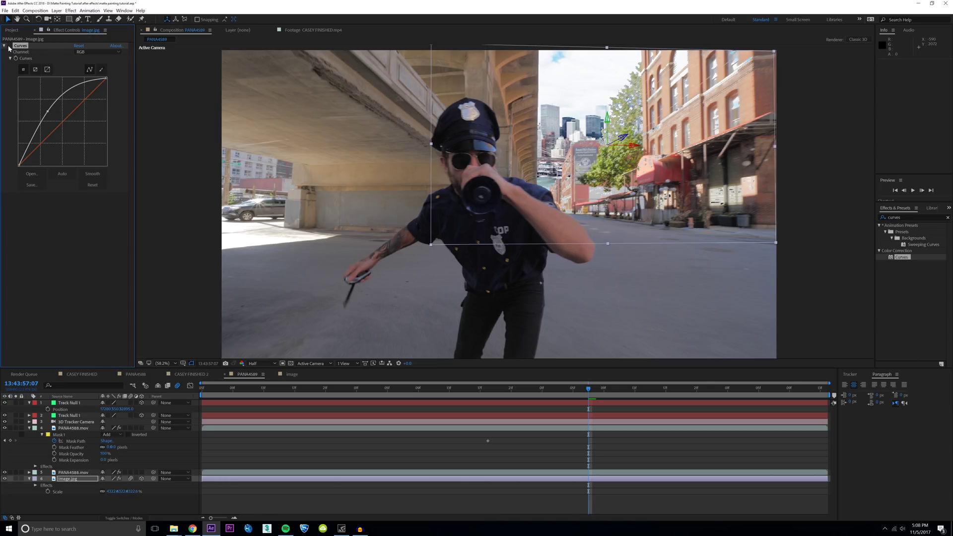
left_click(8, 48)
left_click(192, 203)
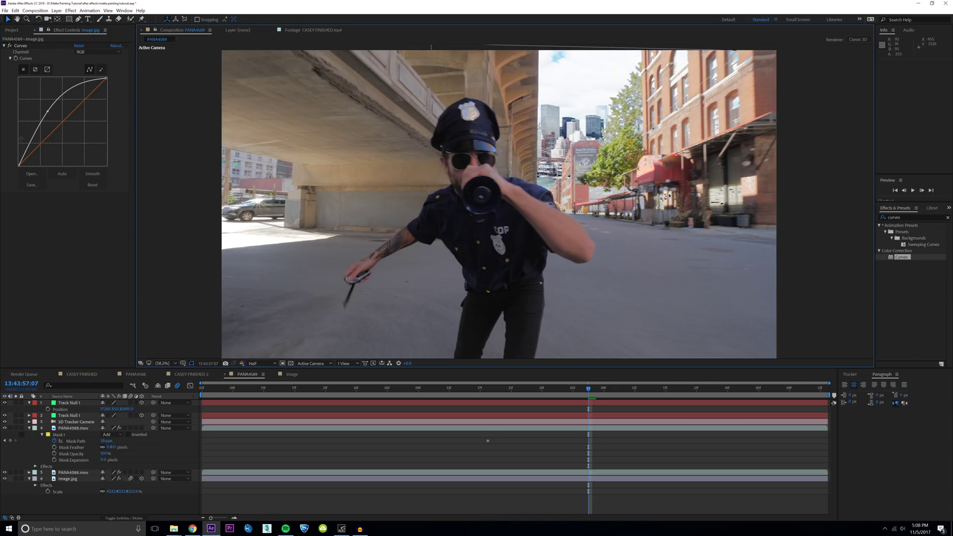
left_click(10, 46)
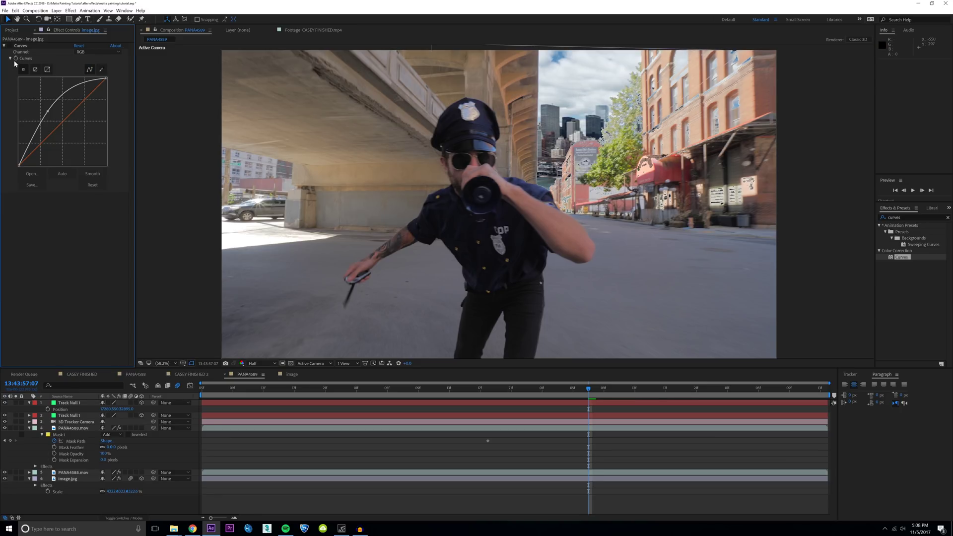
left_click(9, 46)
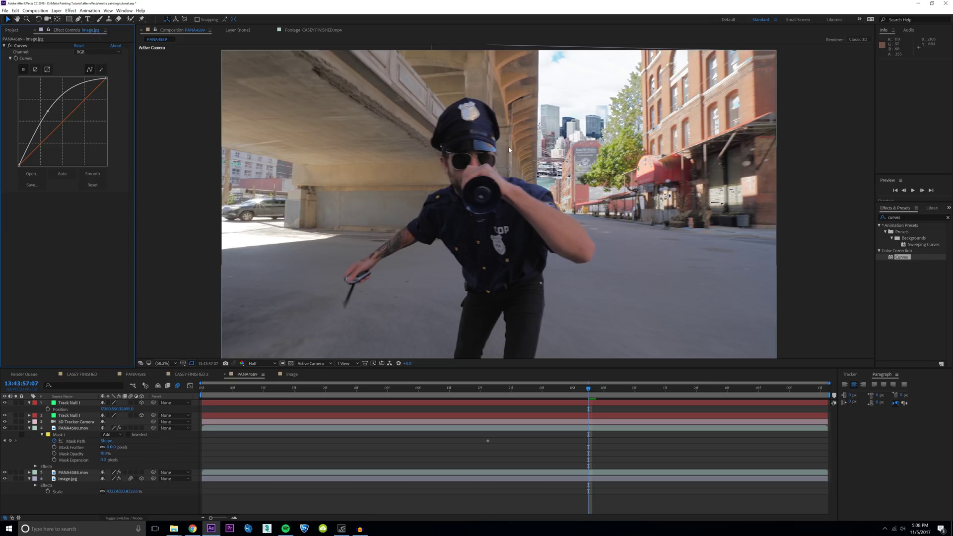
Try and revert a Red-channel curve tweak, then pull the RGB curve slightly down
left_click(72, 113)
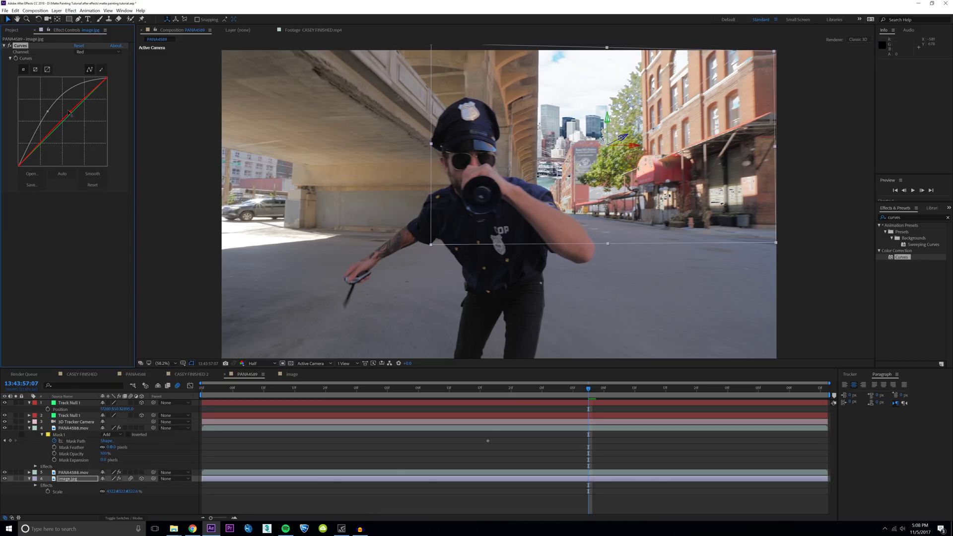
left_click_drag(72, 113, 116, 153)
left_click_drag(47, 112, 48, 113)
left_click(73, 422)
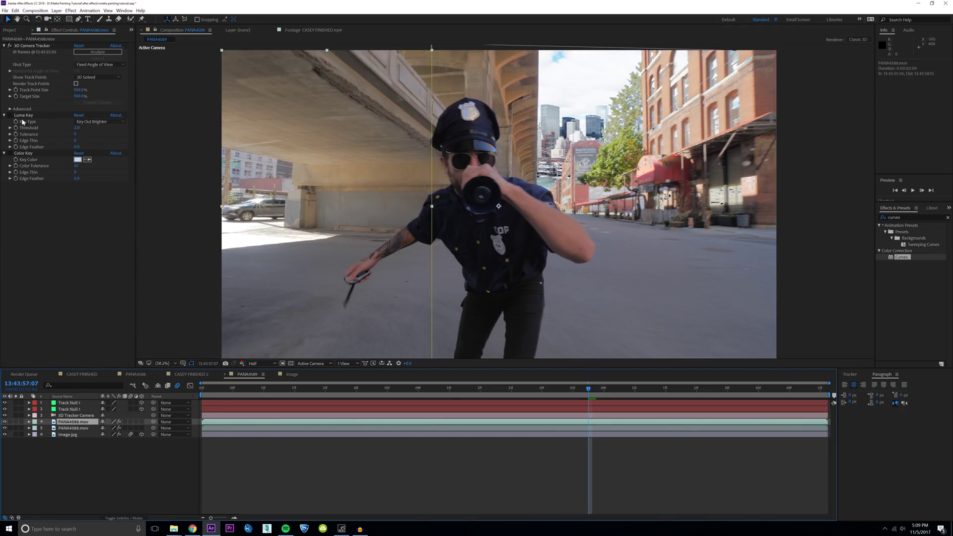
Draw Mask 2 with the Pen tool around the right-side brick building on PANA4588.mov
left_click(78, 19)
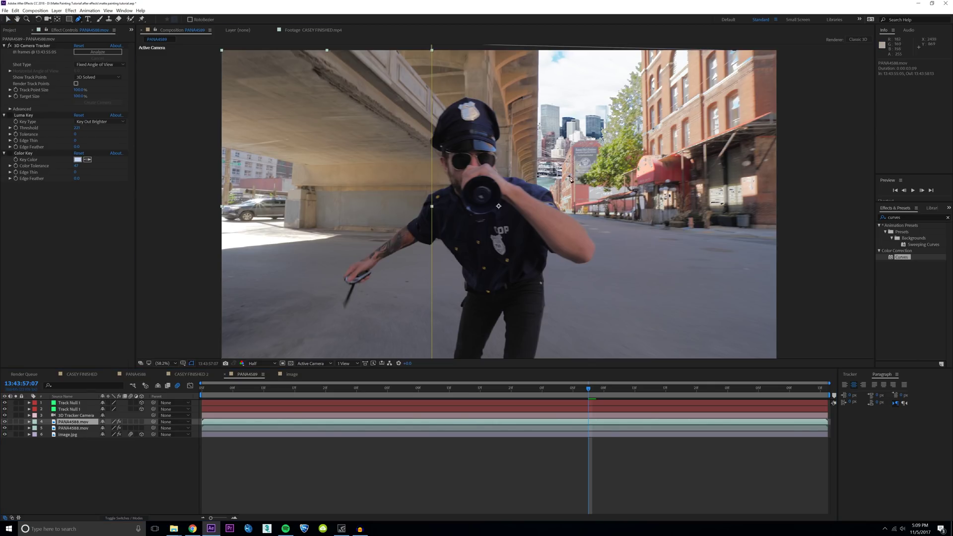
left_click_drag(571, 178, 403, 171)
scroll(455, 184, "up", 1)
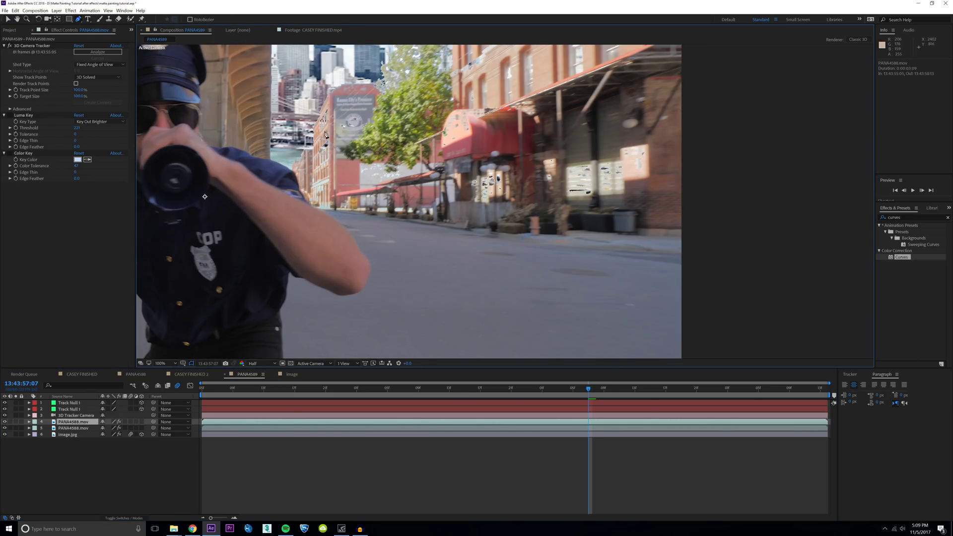
scroll(442, 172, "down", 2)
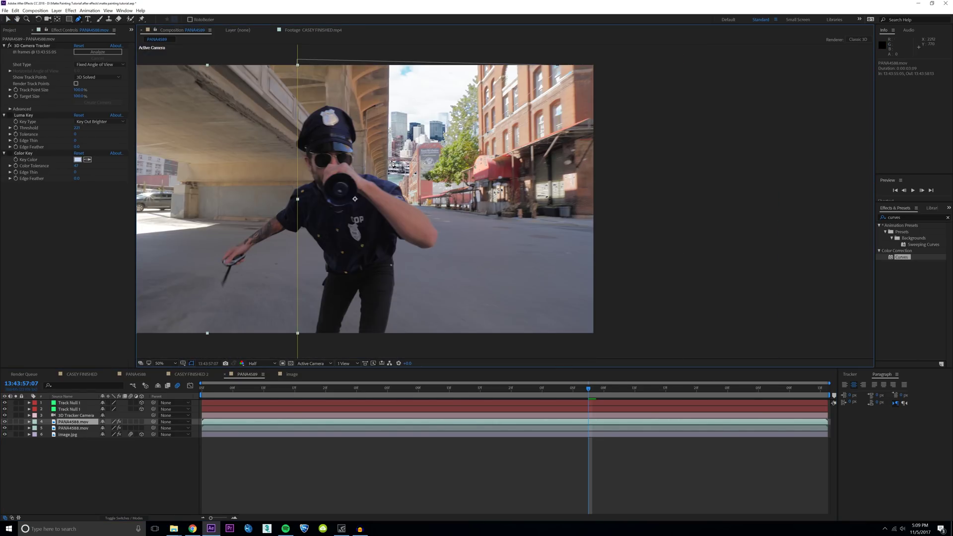
left_click(478, 56)
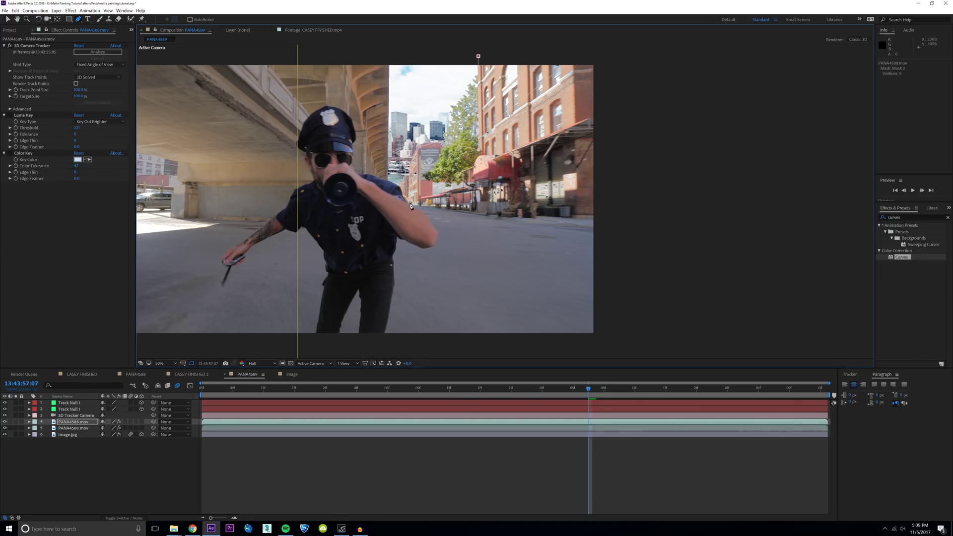
left_click(646, 268)
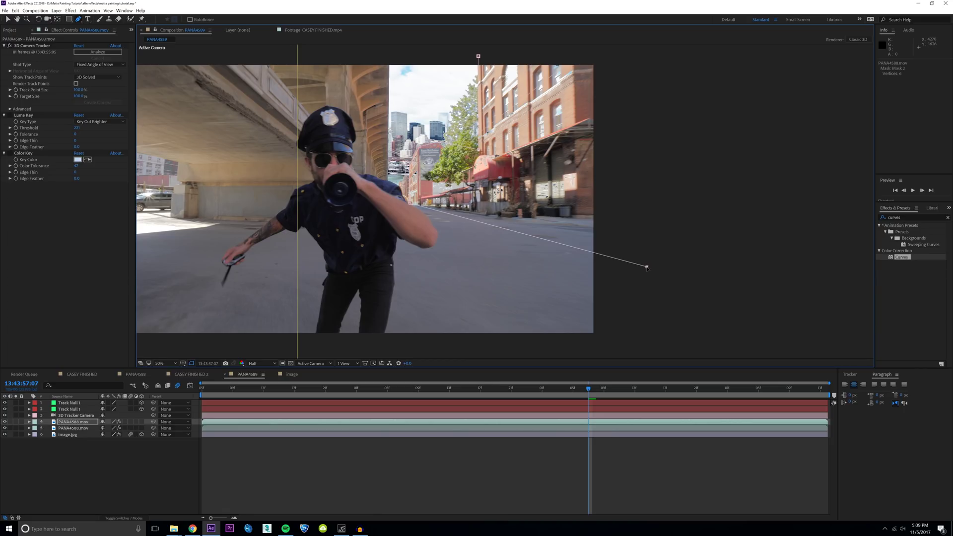
left_click(638, 51)
left_click(478, 56)
Reveal the mask properties and set a Mask Path keyframe for Mask 2
key("v")
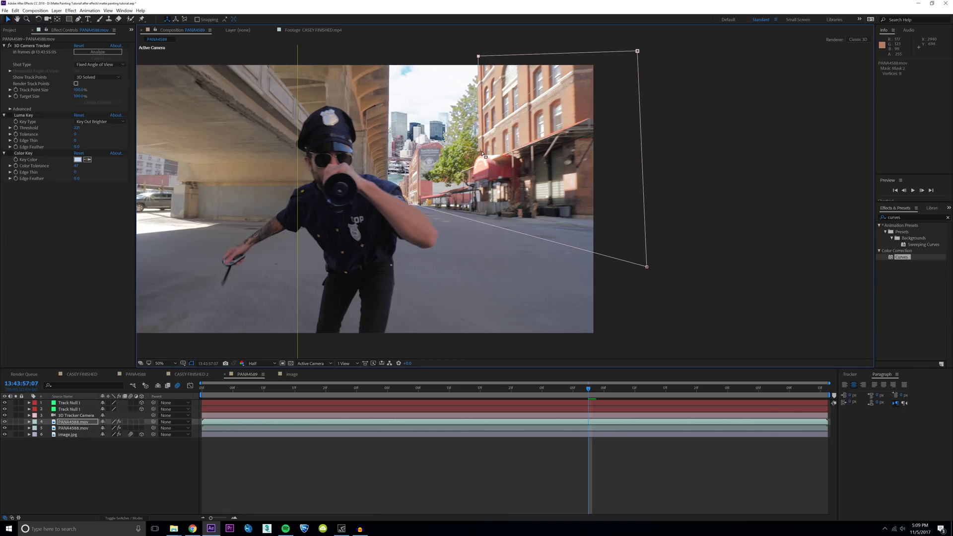
key("m")
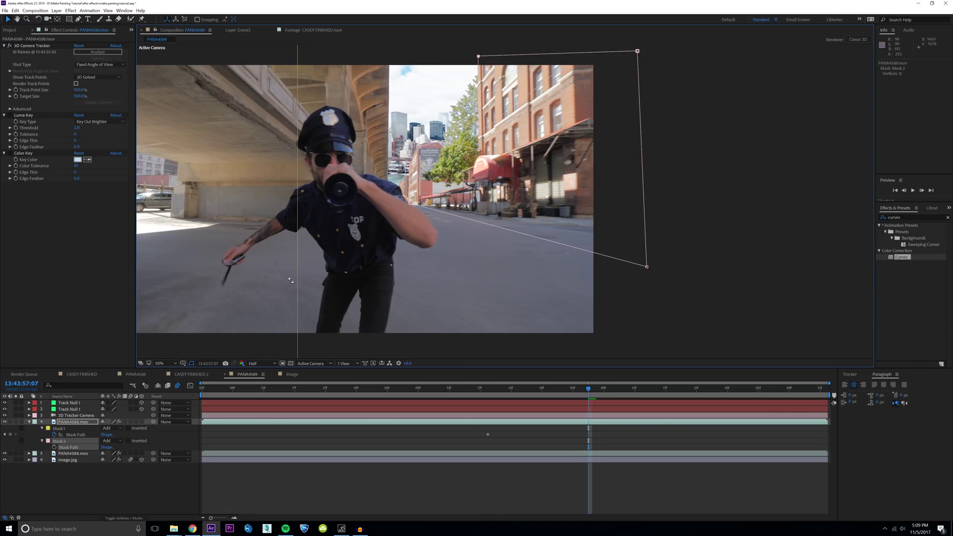
left_click(55, 447)
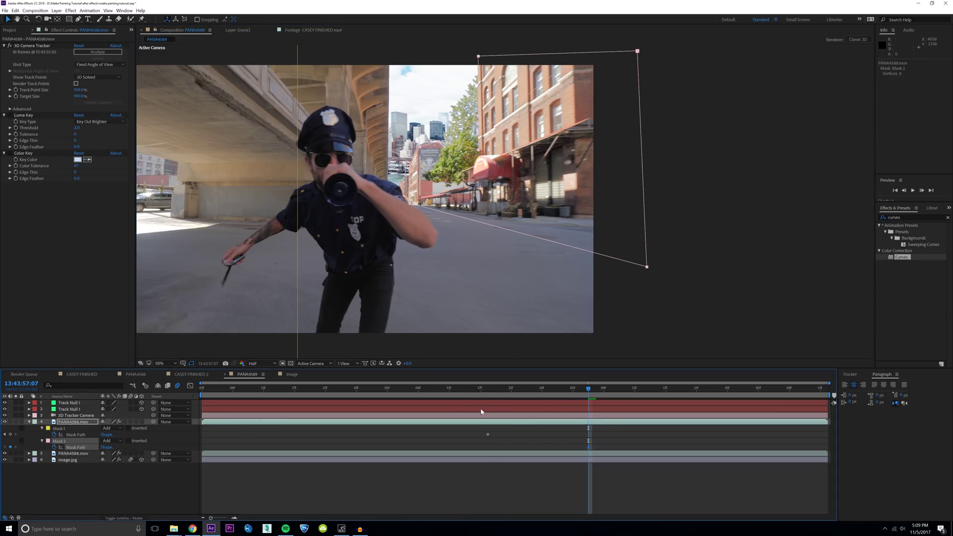
left_click(475, 394)
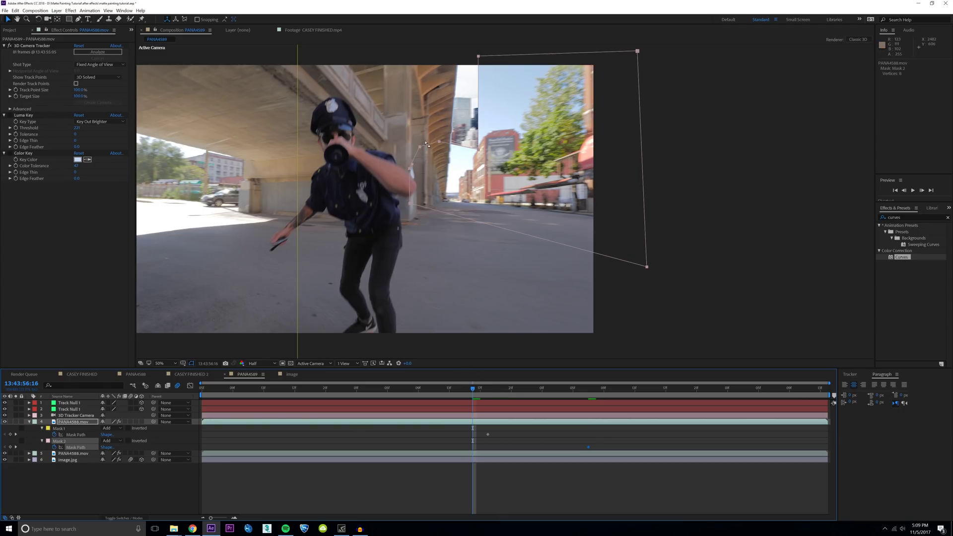
Move Mask 2 and adjust its corners to realign it with the building at a later frame
left_click_drag(441, 143, 487, 159)
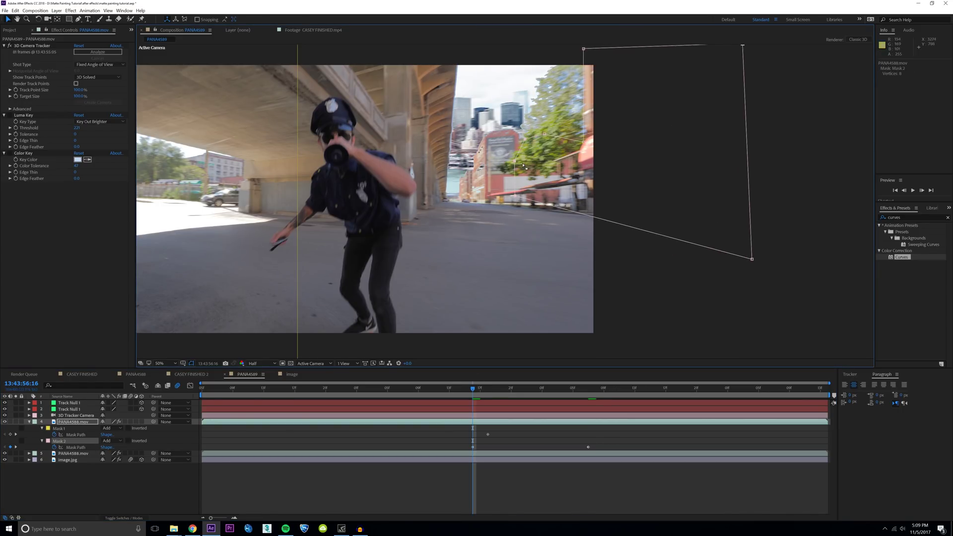
left_click_drag(474, 393, 542, 394)
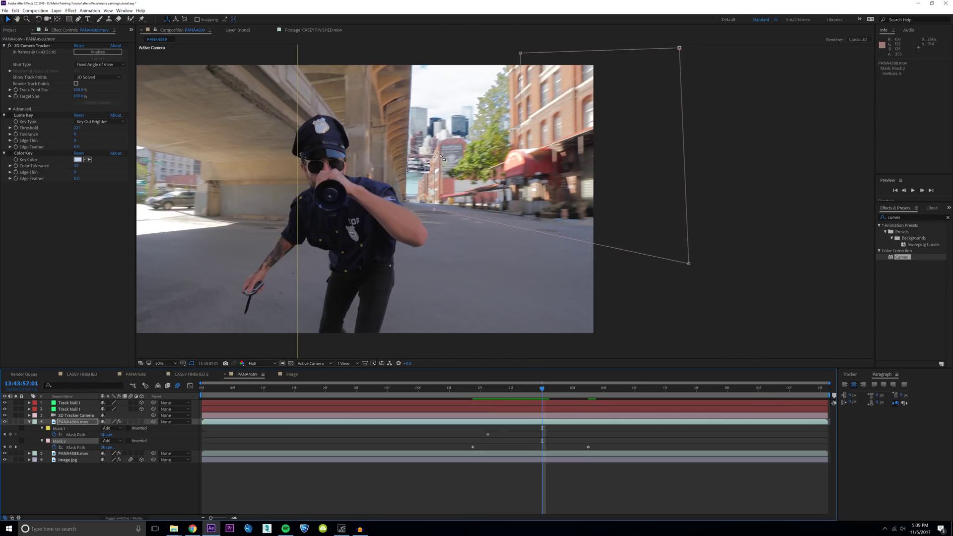
left_click_drag(439, 155, 442, 142)
left_click(428, 165)
key("ctrl+z")
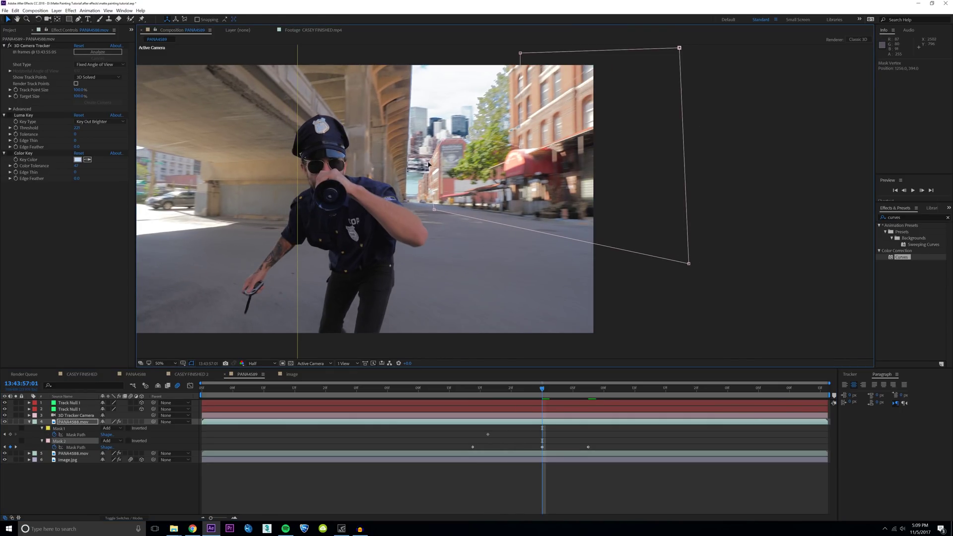
left_click_drag(435, 209, 432, 214)
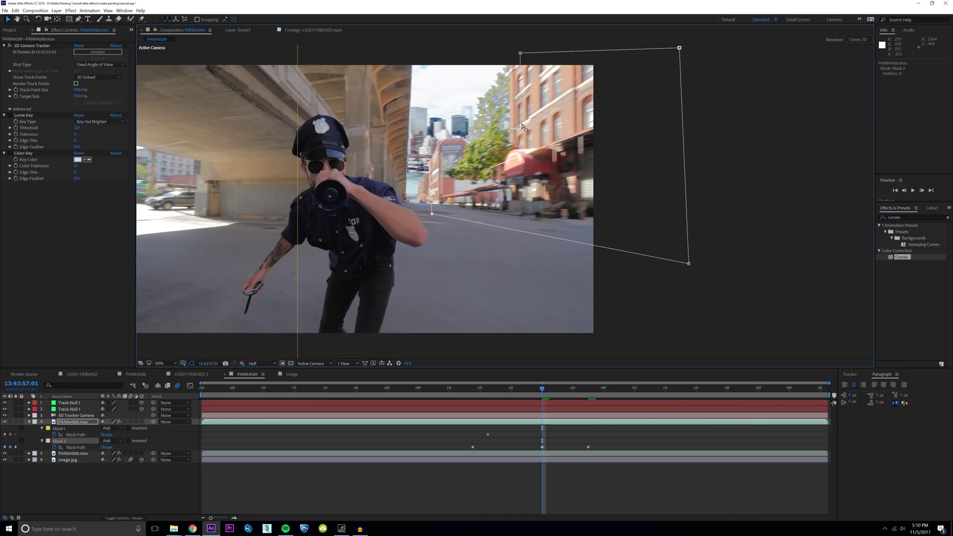
left_click_drag(521, 124, 510, 123)
Check the fit by hiding the top footage layer, then shift Mask 2 left at a later frame
left_click(5, 422)
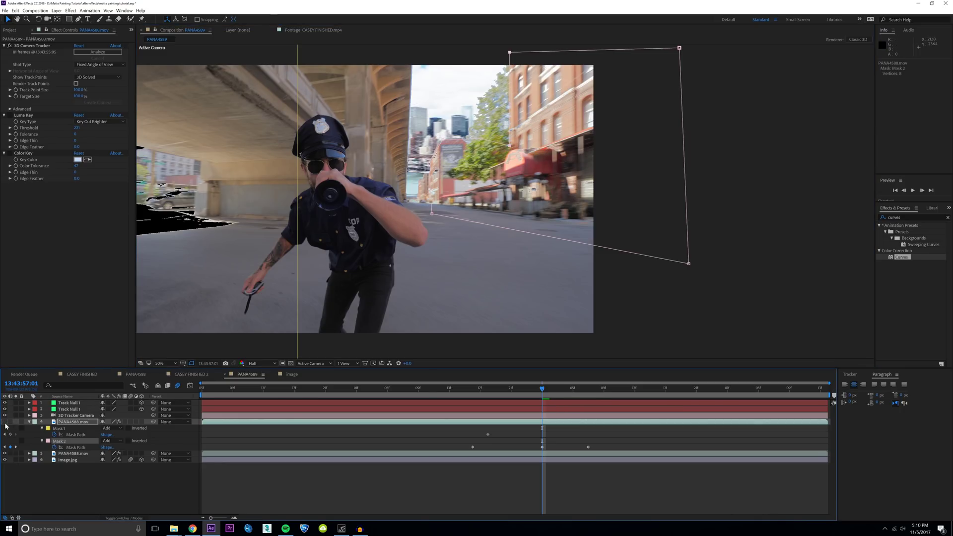
left_click(62, 453)
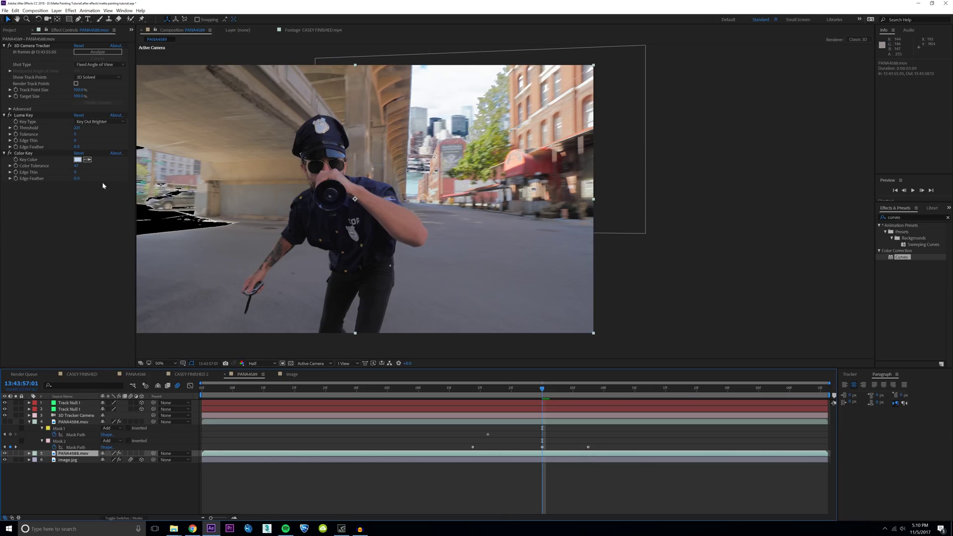
left_click(5, 422)
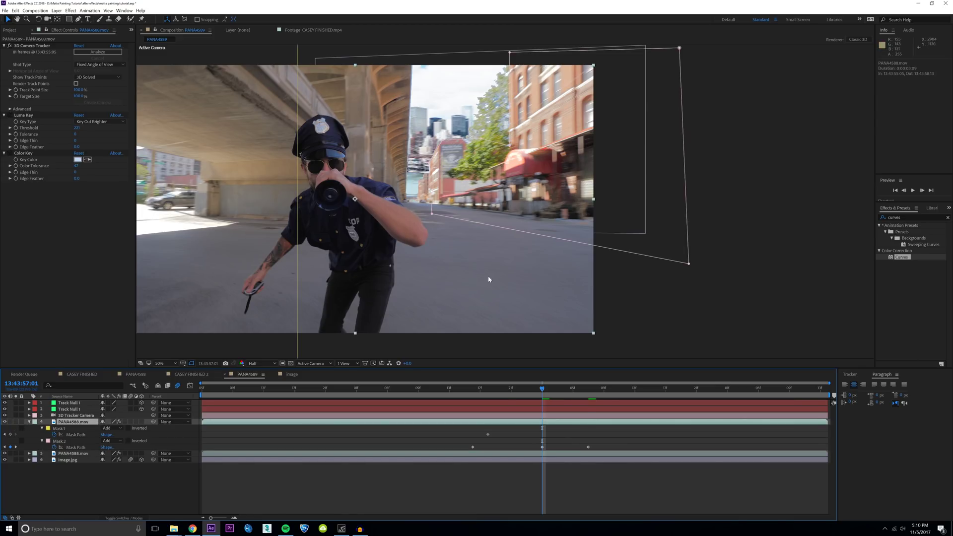
left_click_drag(575, 385, 700, 396)
left_click_drag(701, 396, 736, 396)
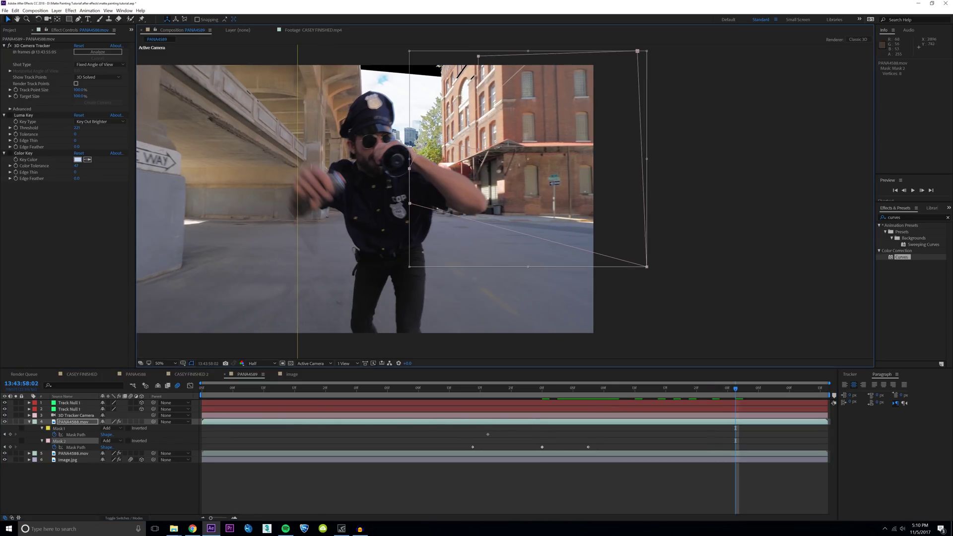
left_click_drag(482, 165, 444, 167)
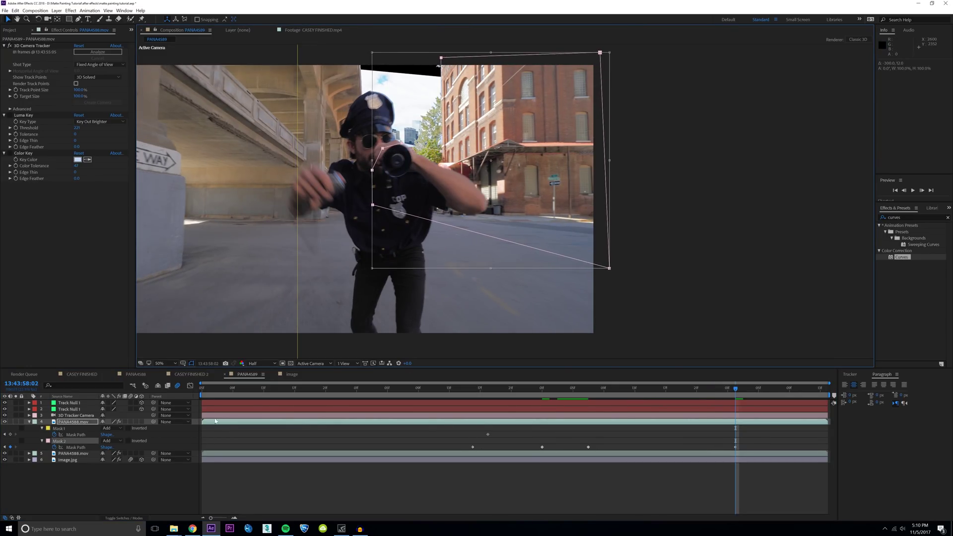
Raise image.jpg higher in frame and rotate it slightly around its Y axis
left_click(67, 460)
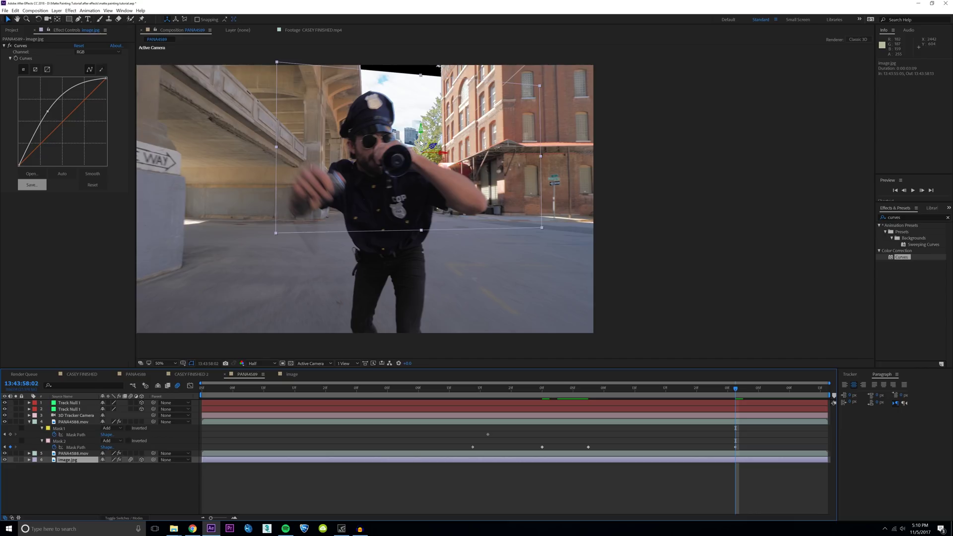
left_click_drag(421, 141, 434, 98)
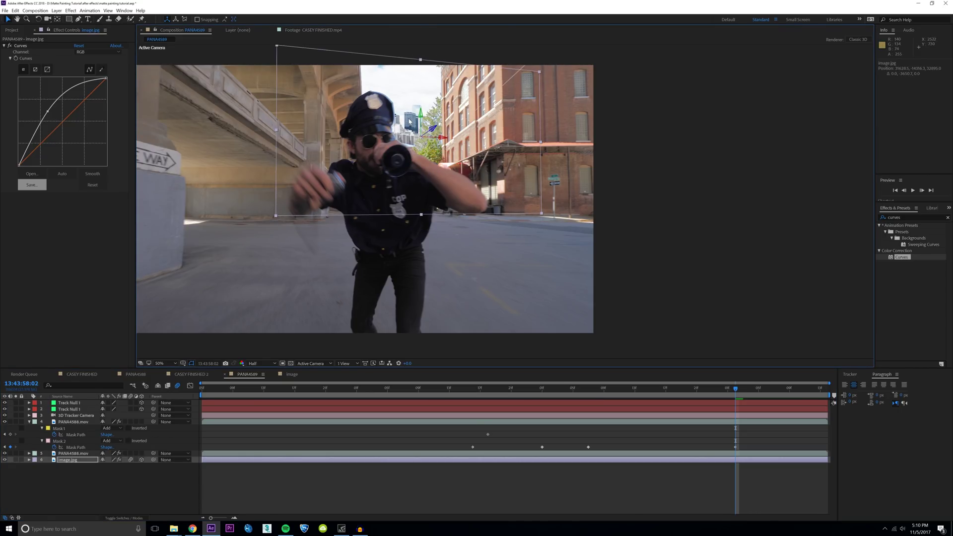
key("w")
mouse_move(421, 125)
left_mouse_down()
mouse_move(431, 125)
mouse_move(423, 137)
left_mouse_up()
key("v")
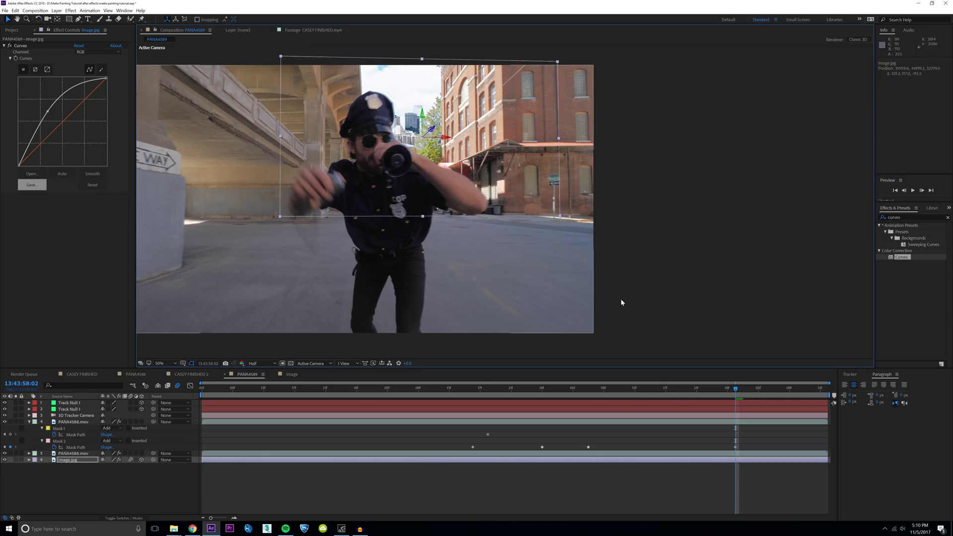
left_click_drag(588, 387, 714, 396)
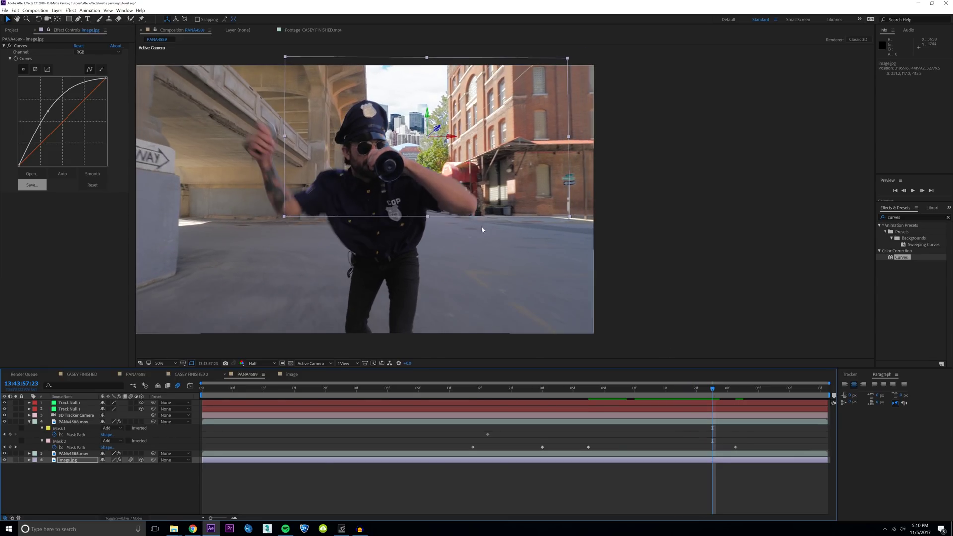
left_click(667, 423)
Shift and reshape Mask 2 so it keeps hugging the building at further frames
double_click(447, 60)
left_click_drag(446, 59, 452, 61)
key("Return")
left_click_drag(452, 62, 448, 62)
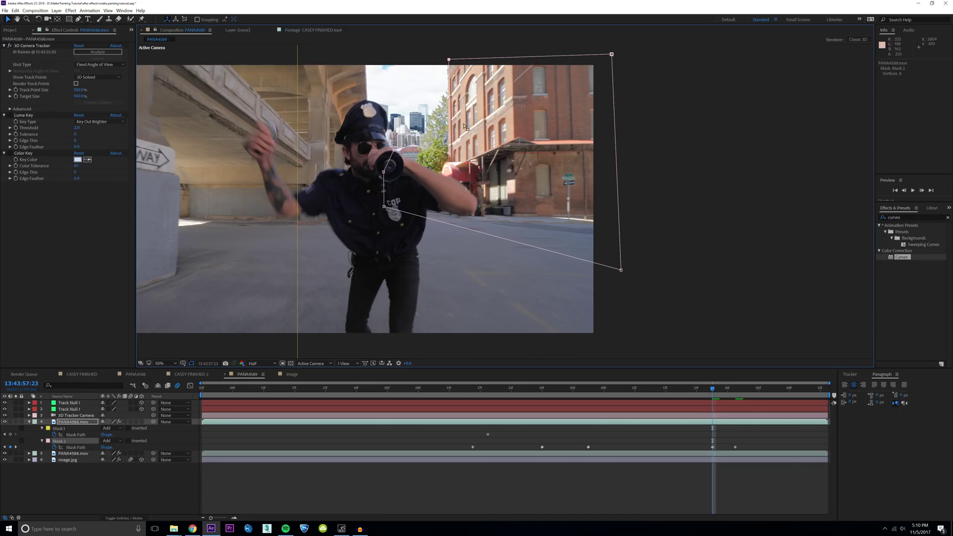
scroll(465, 126, "up", 2)
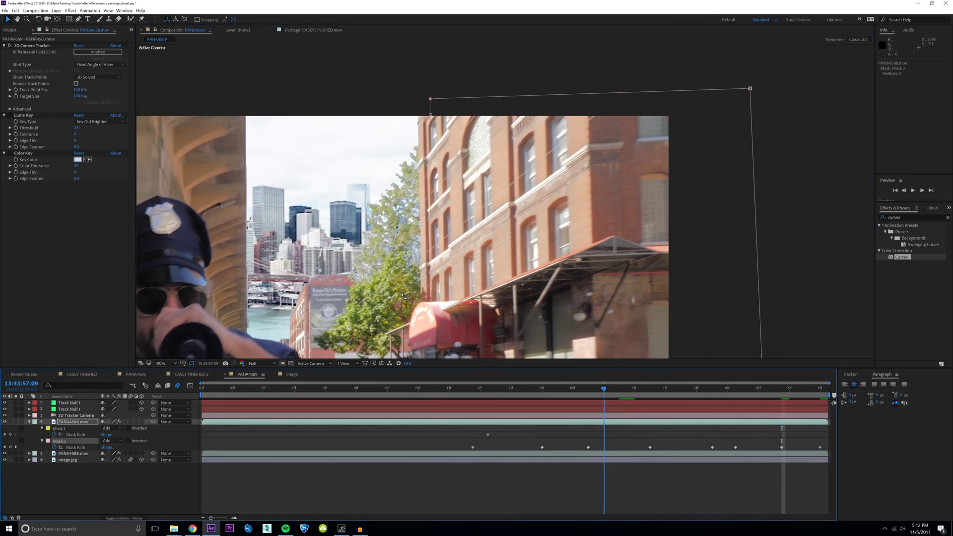
scroll(402, 295, "down", 2)
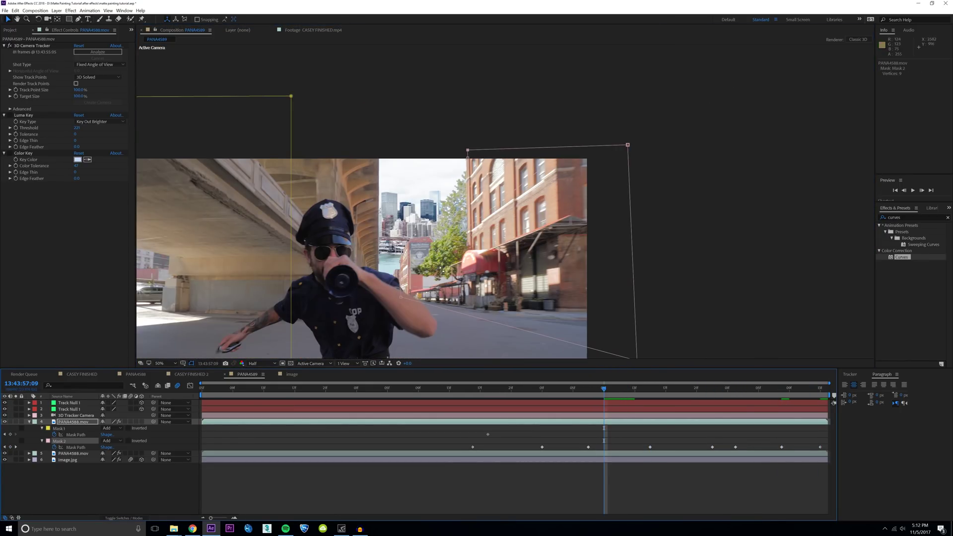
scroll(414, 269, "up", 2)
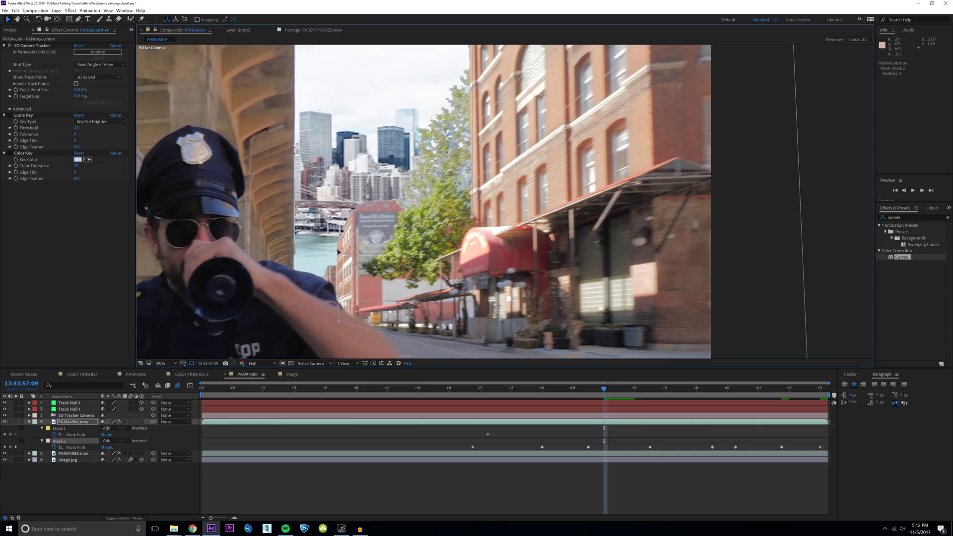
left_click_drag(338, 252, 336, 287)
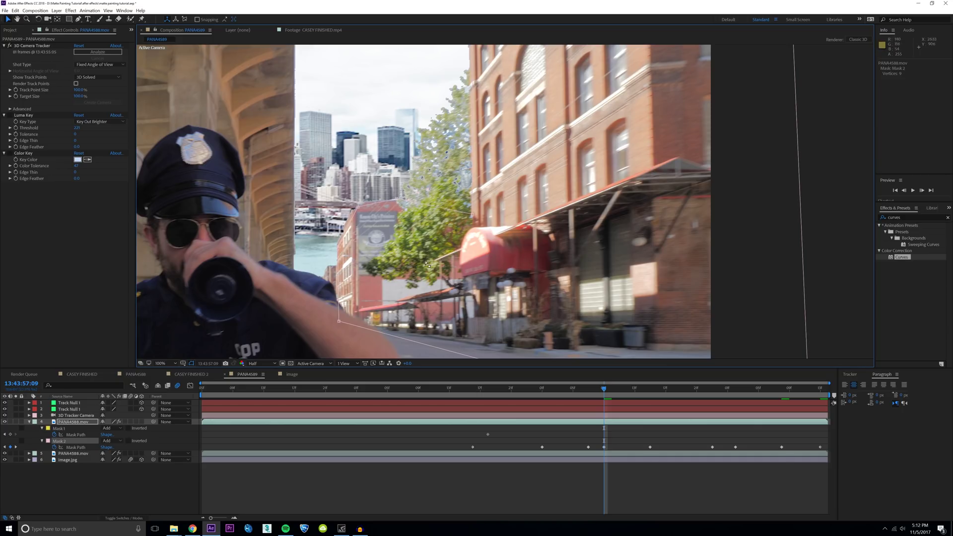
scroll(419, 270, "down", 2)
scroll(492, 219, "up", 1)
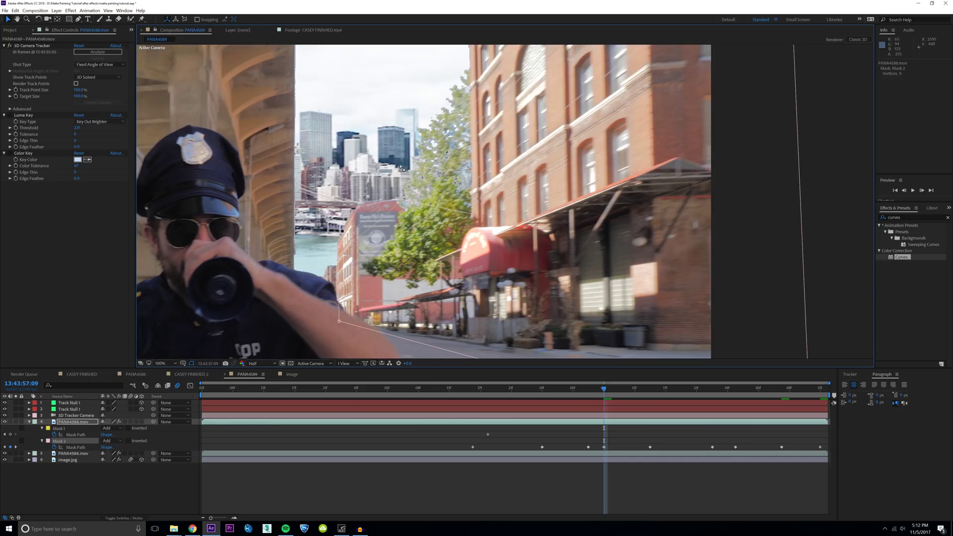
scroll(422, 185, "down", 1)
left_click_drag(139, 286, 296, 252)
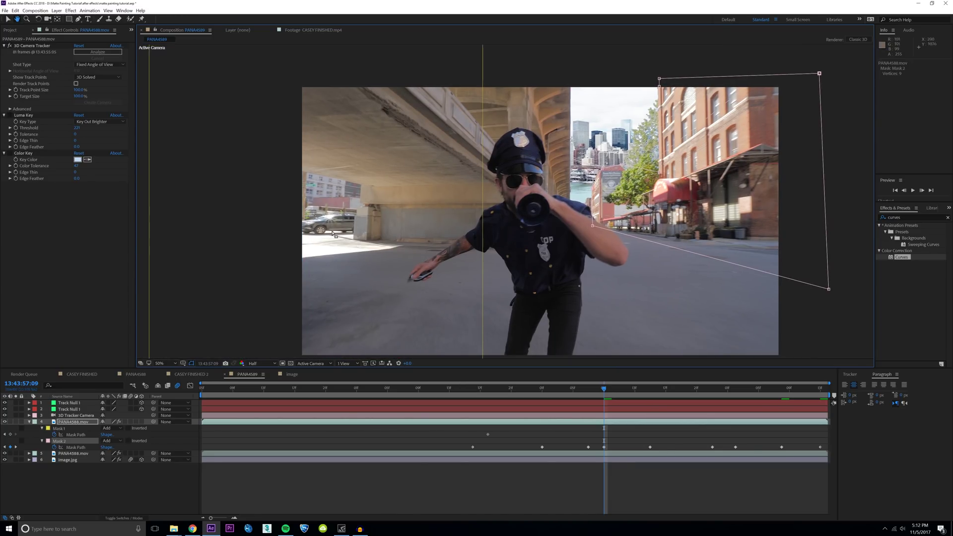
key("v")
left_click_drag(671, 394, 751, 395)
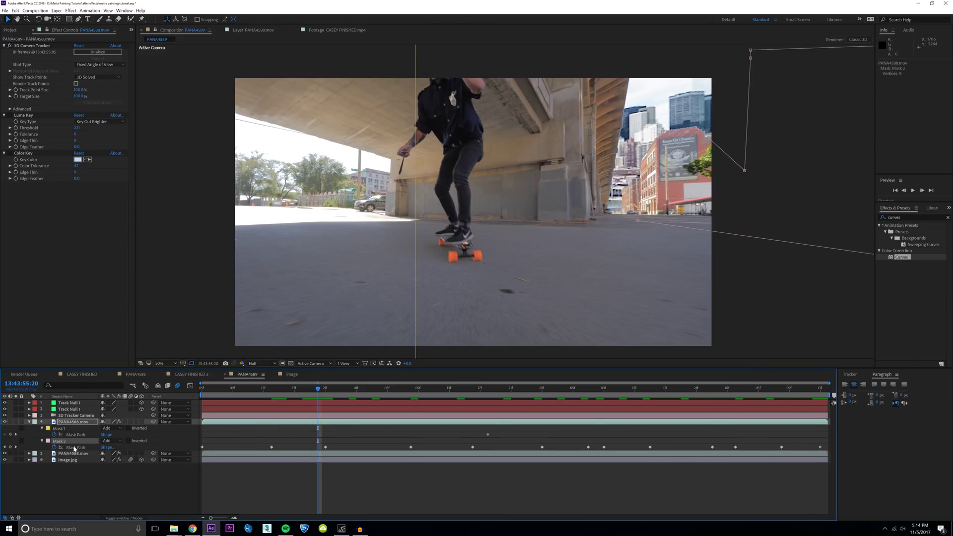
Set Mask 2's feather to 8 pixels
key("f")
left_click(114, 448)
type("8")
key("Return")
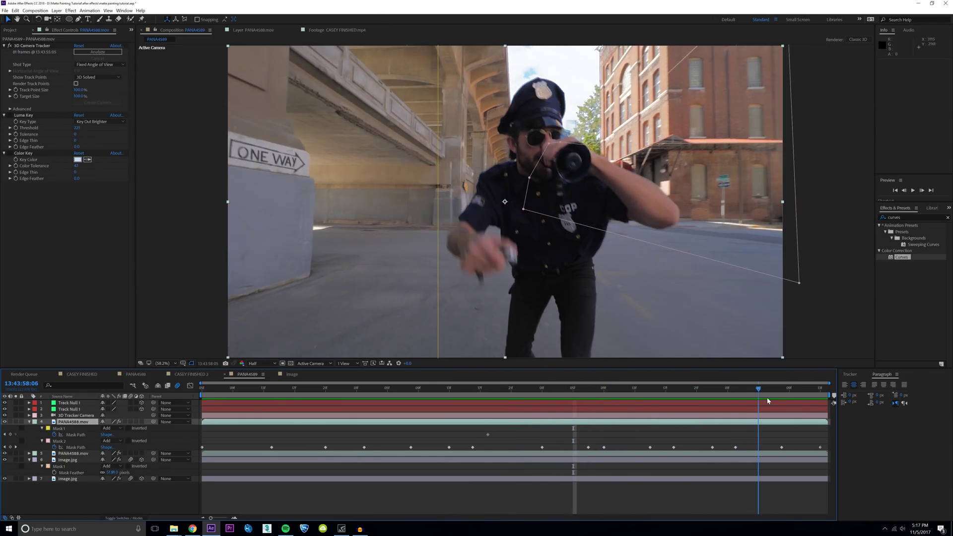
left_click_drag(769, 401, 453, 393)
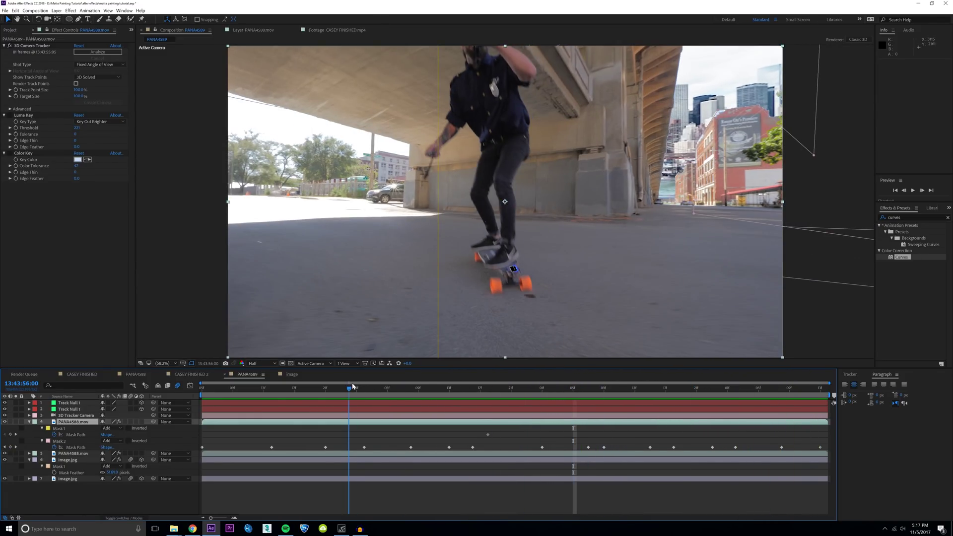
left_click_drag(352, 386, 505, 407)
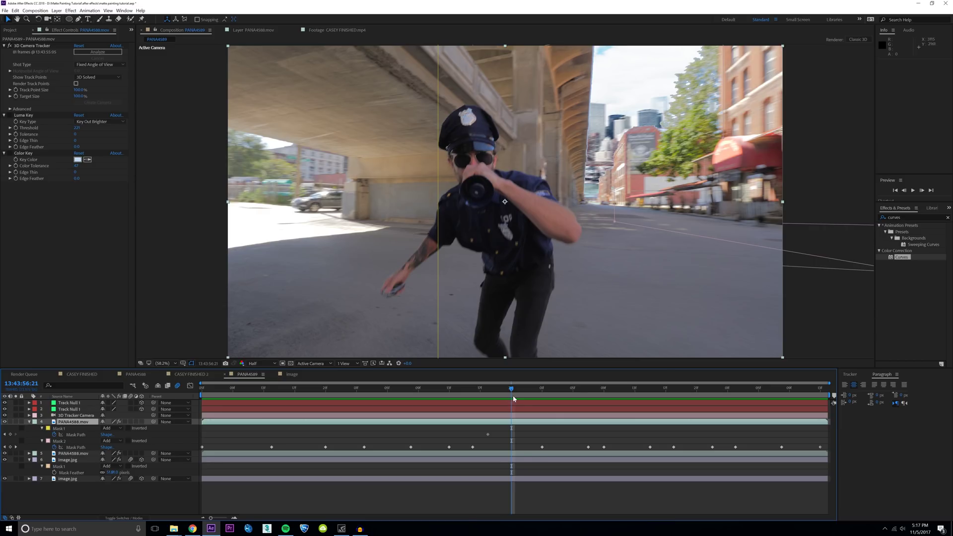